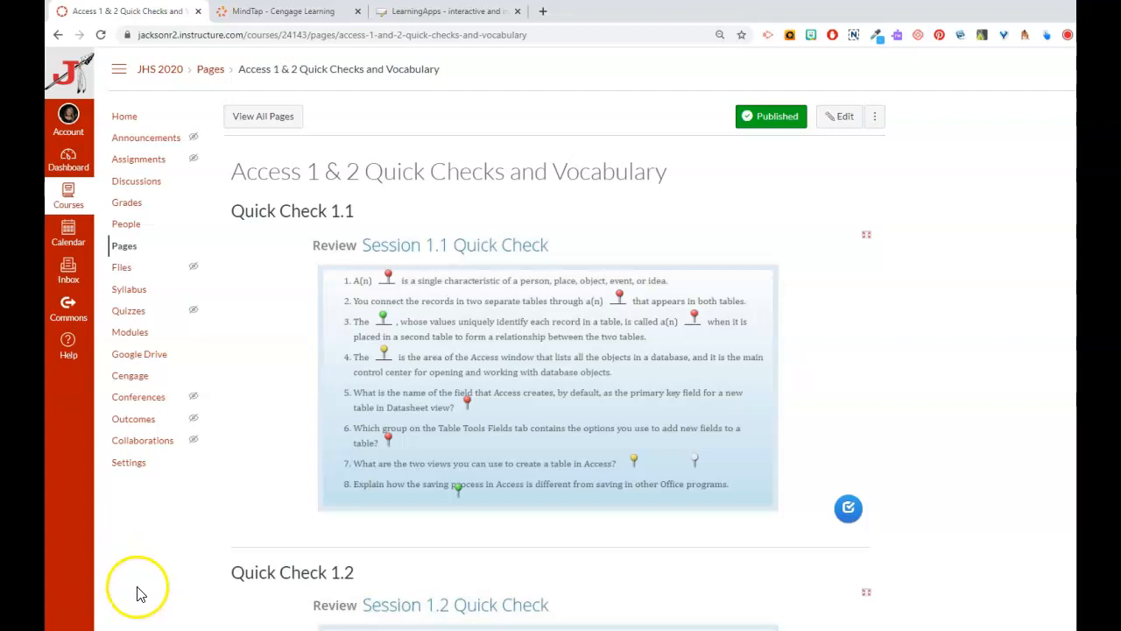
Look over the Session 2.2 Quick Check in MindTap and the templates in LearningApps, and return to the Canvas page
left_click(285, 10)
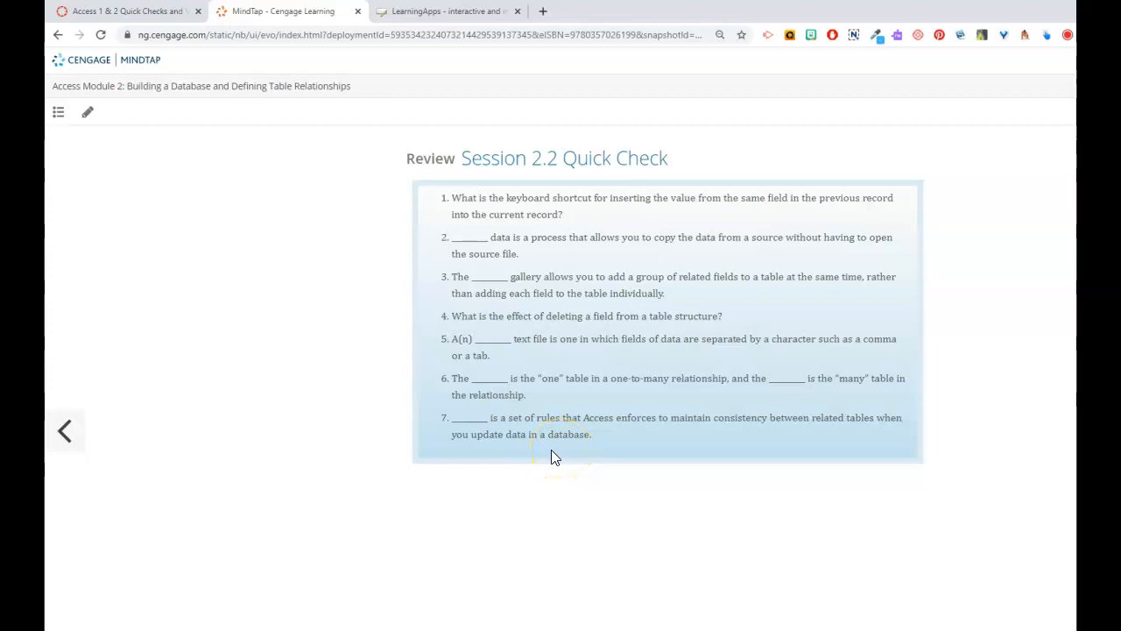
left_click(114, 12)
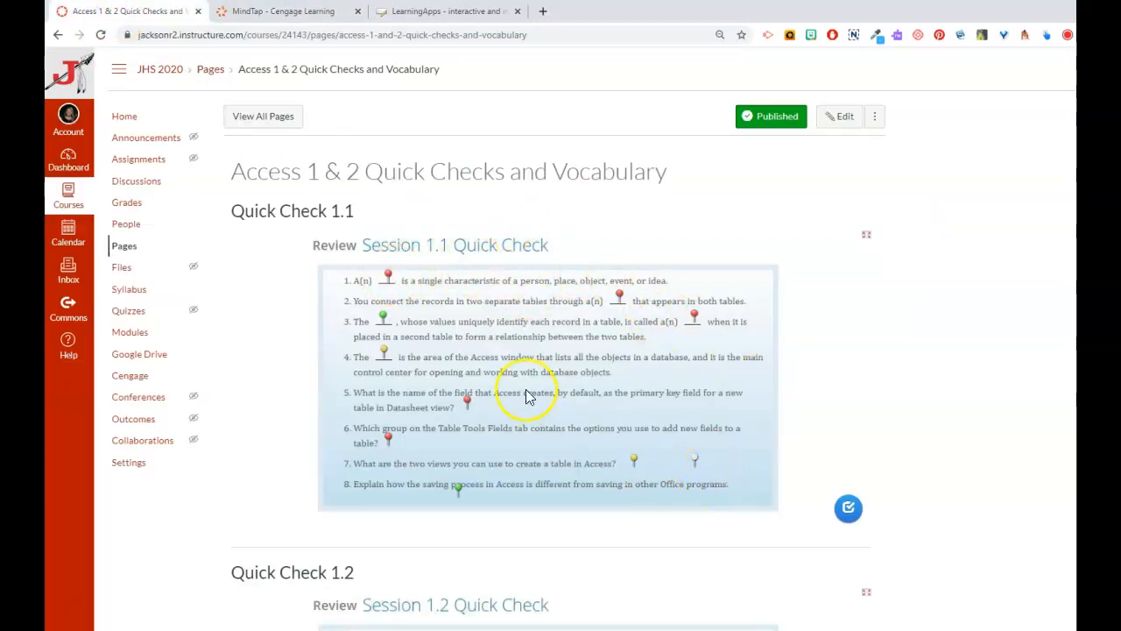
left_click(413, 12)
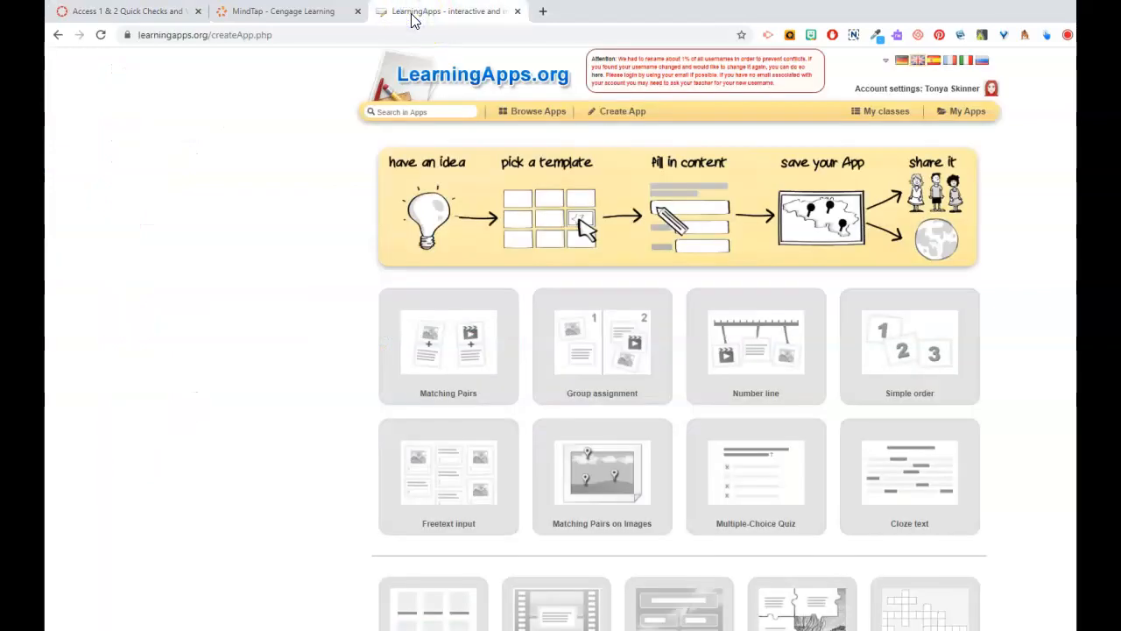
left_click(140, 10)
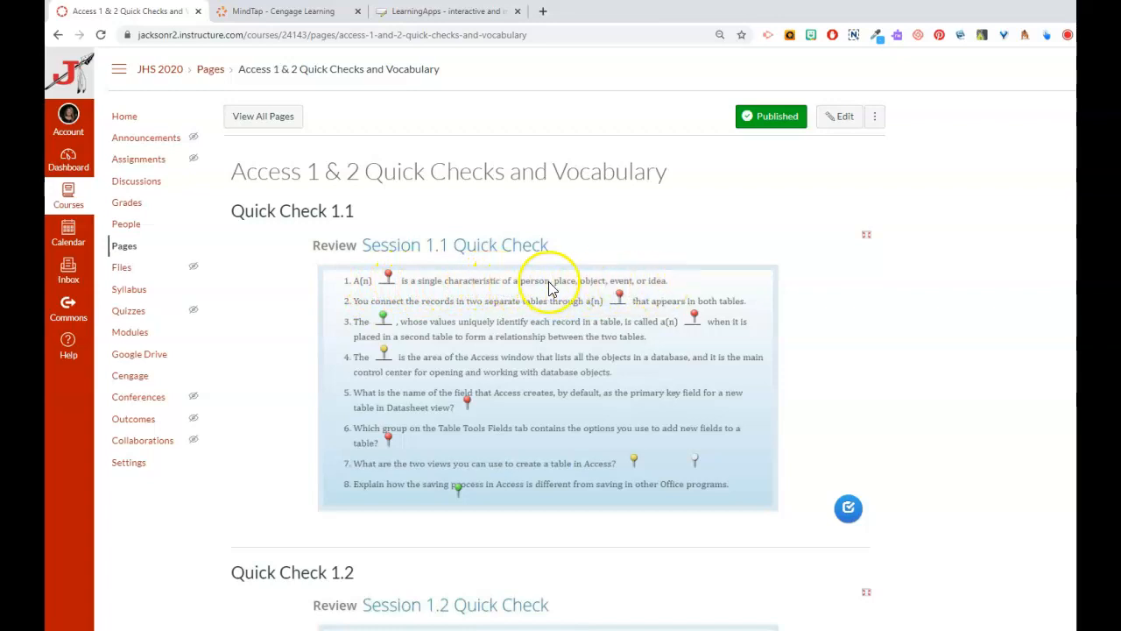
Answer question 1 of the Session 1.1 Quick Check with "field" and check the solution
left_click(391, 281)
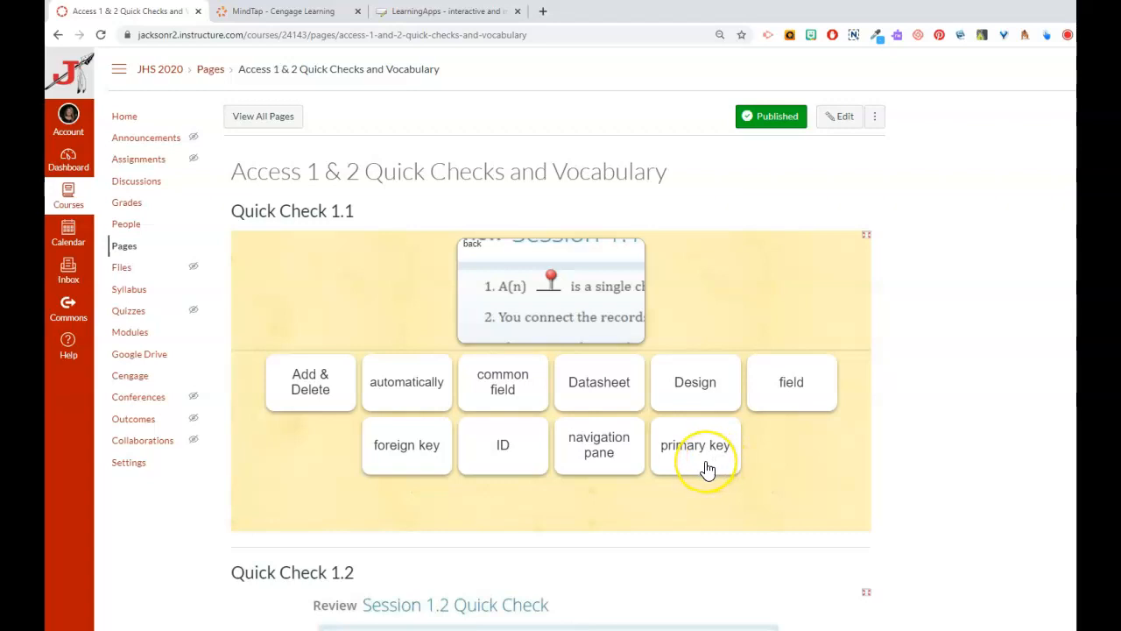
left_click(784, 399)
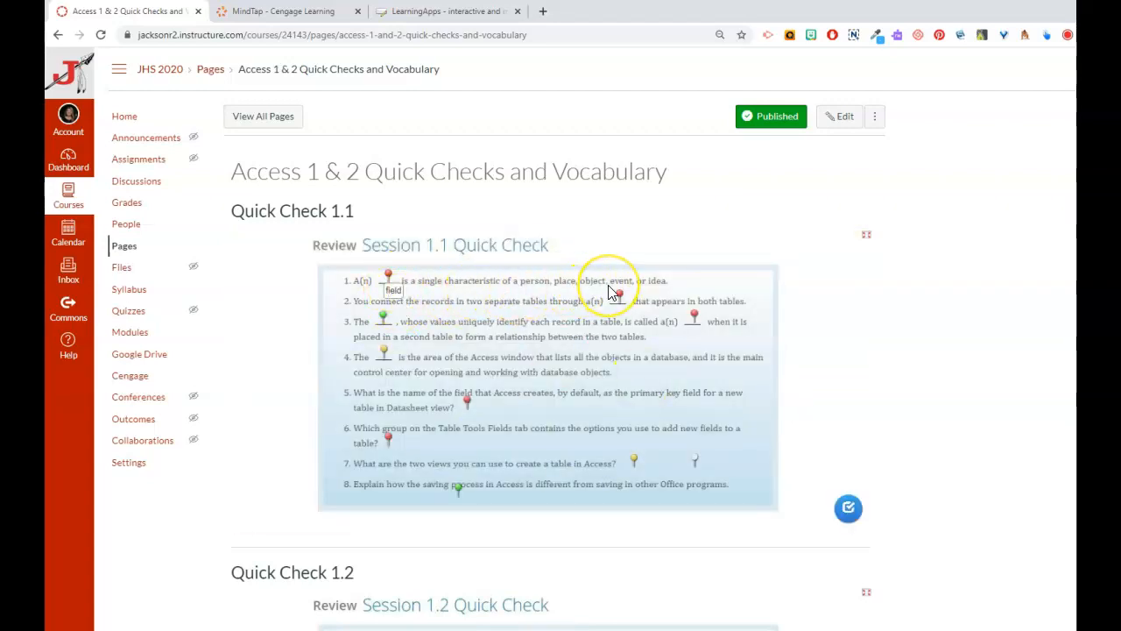
left_click(848, 509)
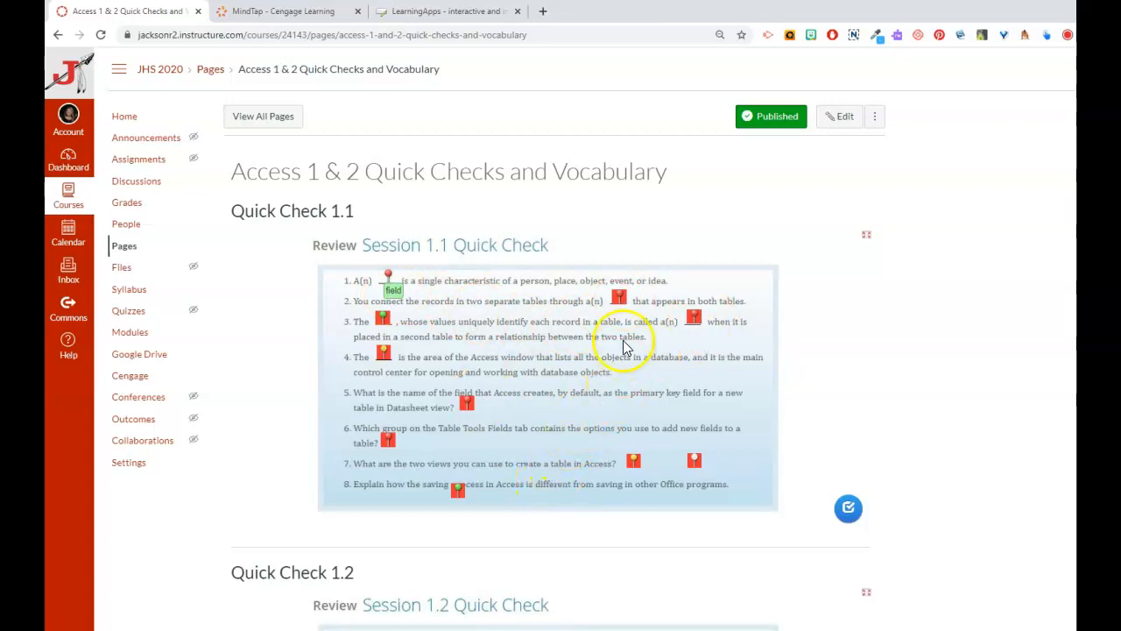
Answer question 2 of Quick Check 1.1 with "common field" and the two blanks of question 3 with "primary key" and "foreign key"
left_click(619, 299)
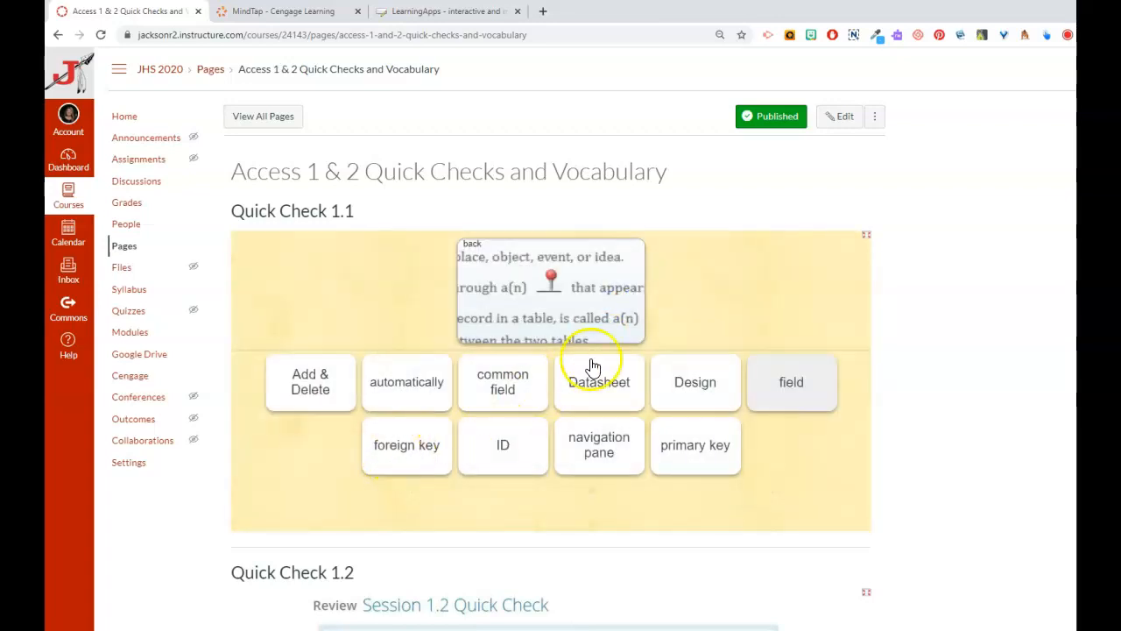
left_click(529, 383)
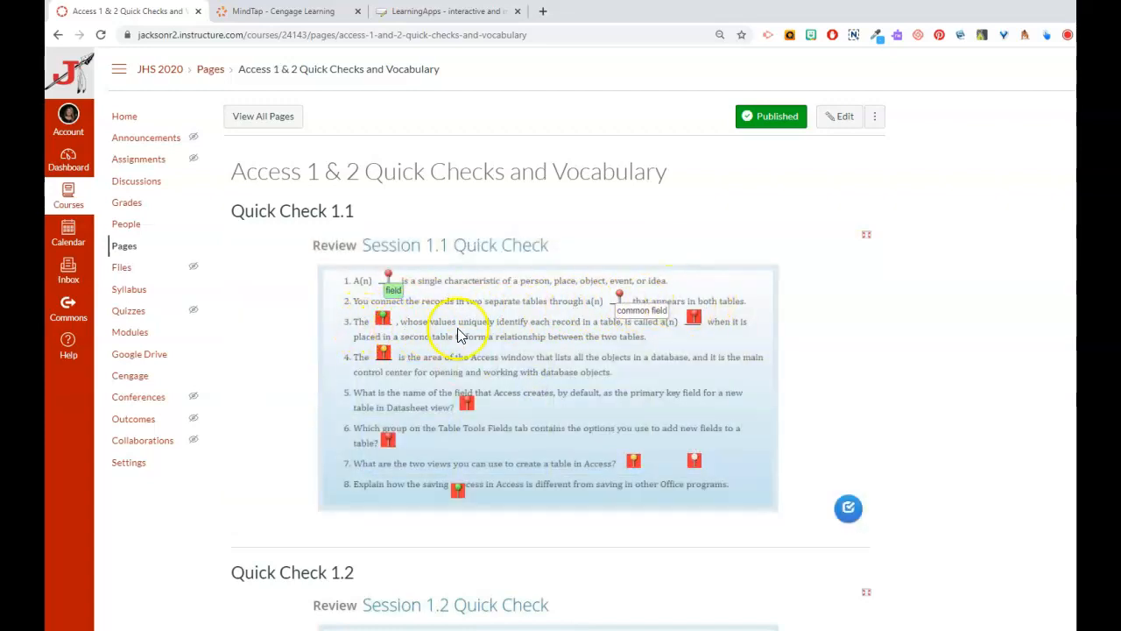
left_click(383, 318)
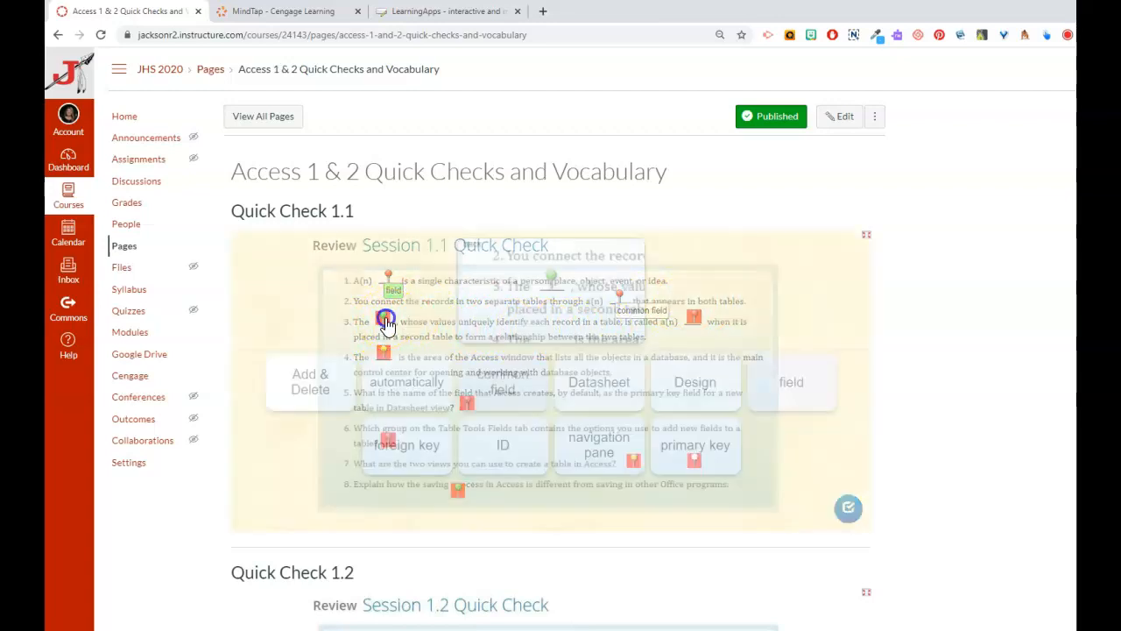
left_click(692, 451)
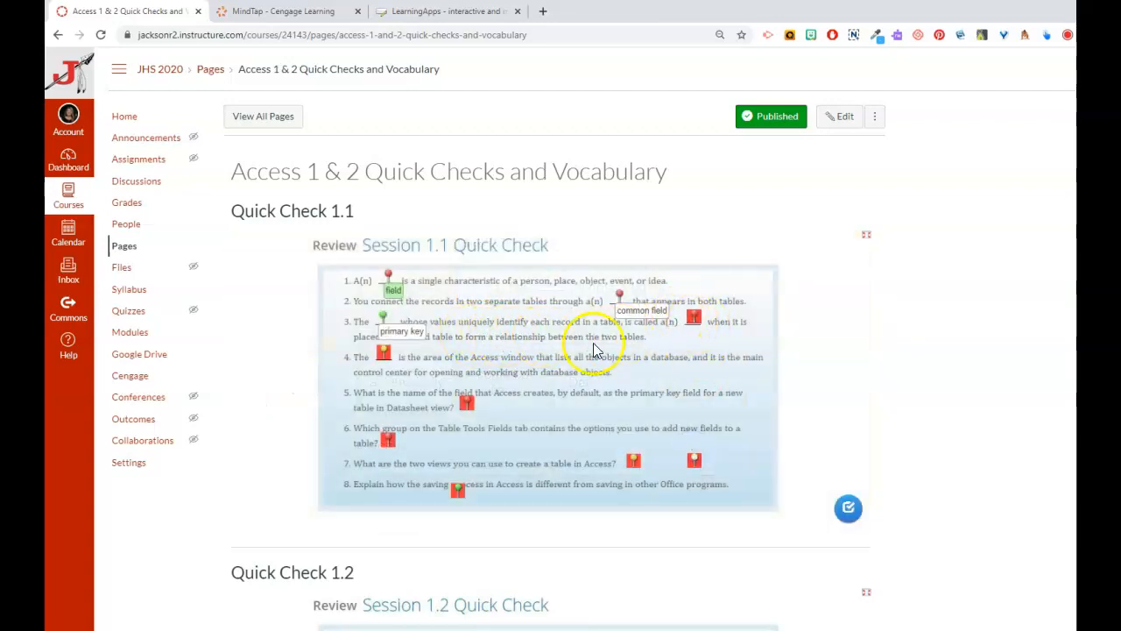
left_click(696, 317)
left_click(433, 462)
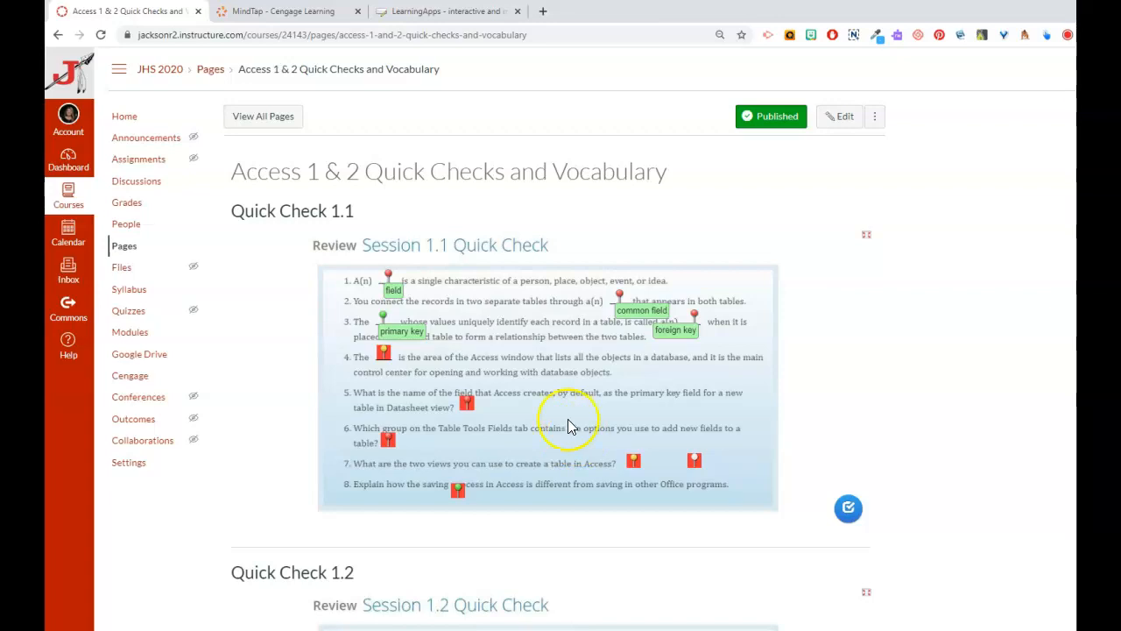
Glance at the MindTap quick check, and open the Canvas page Access 1 & 2 Quick Checks and Vocabulary for editing in the raw HTML editor
left_click(323, 9)
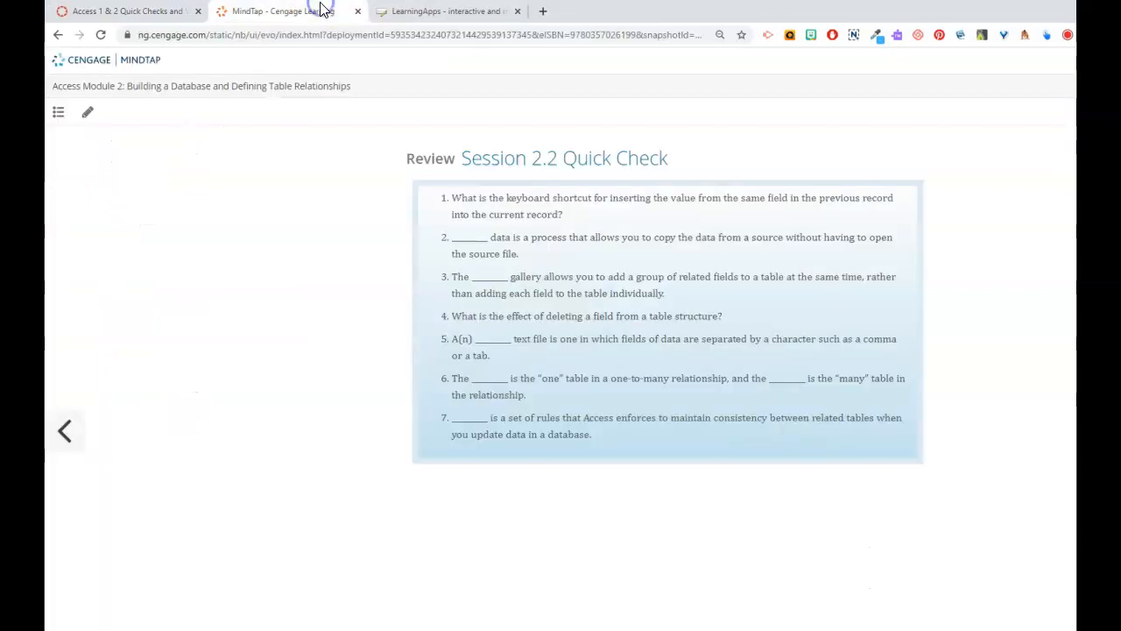
left_click(164, 15)
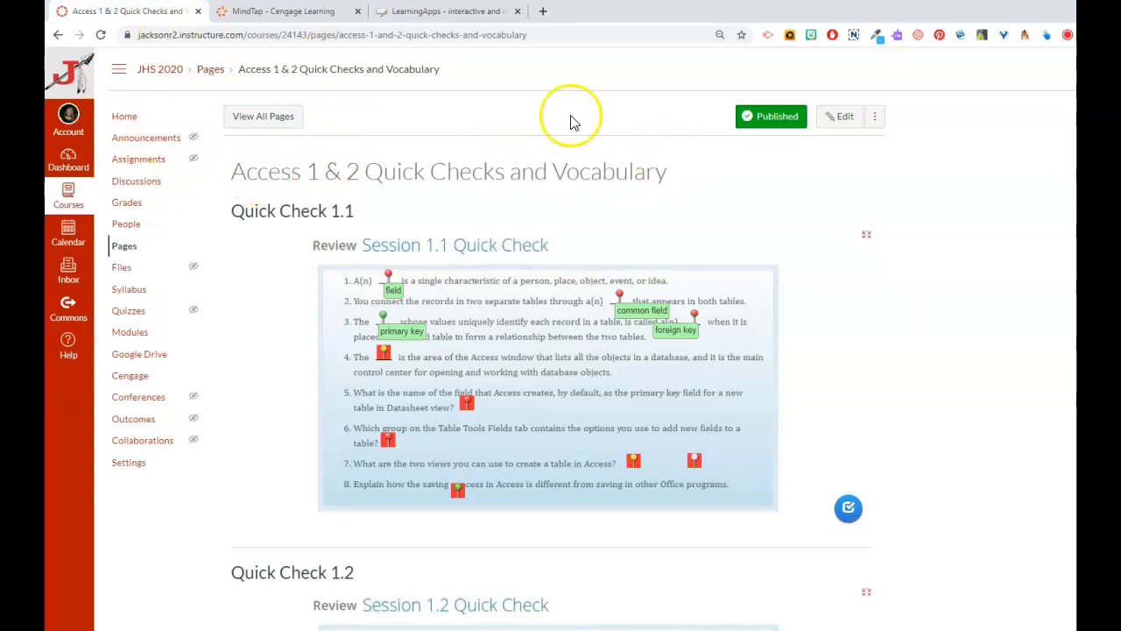
left_click(844, 119)
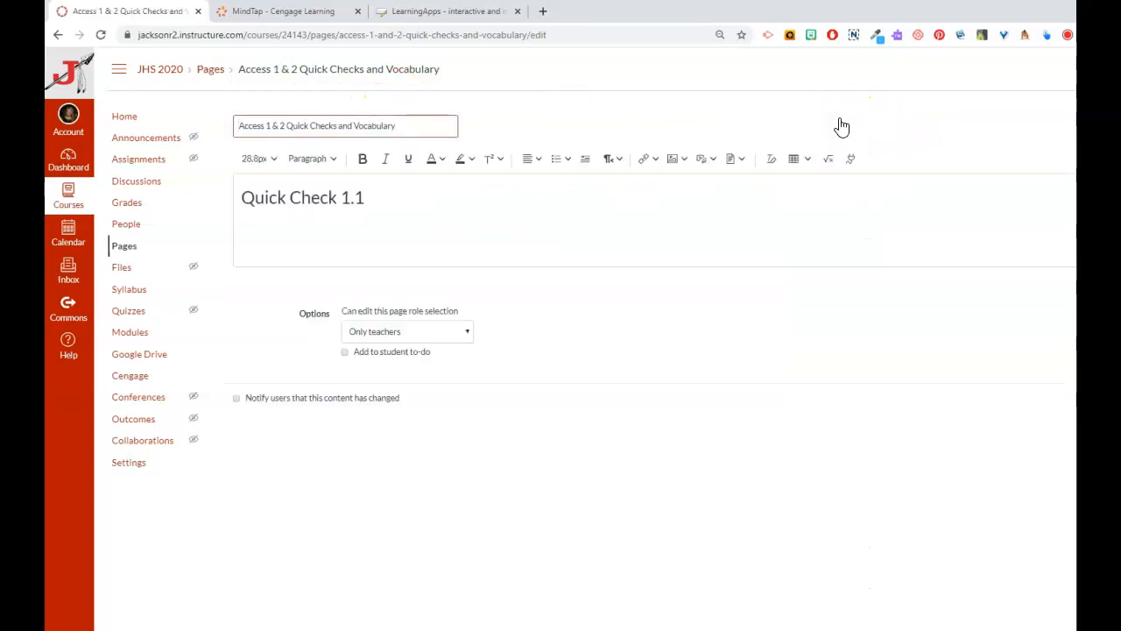
left_click(1109, 5)
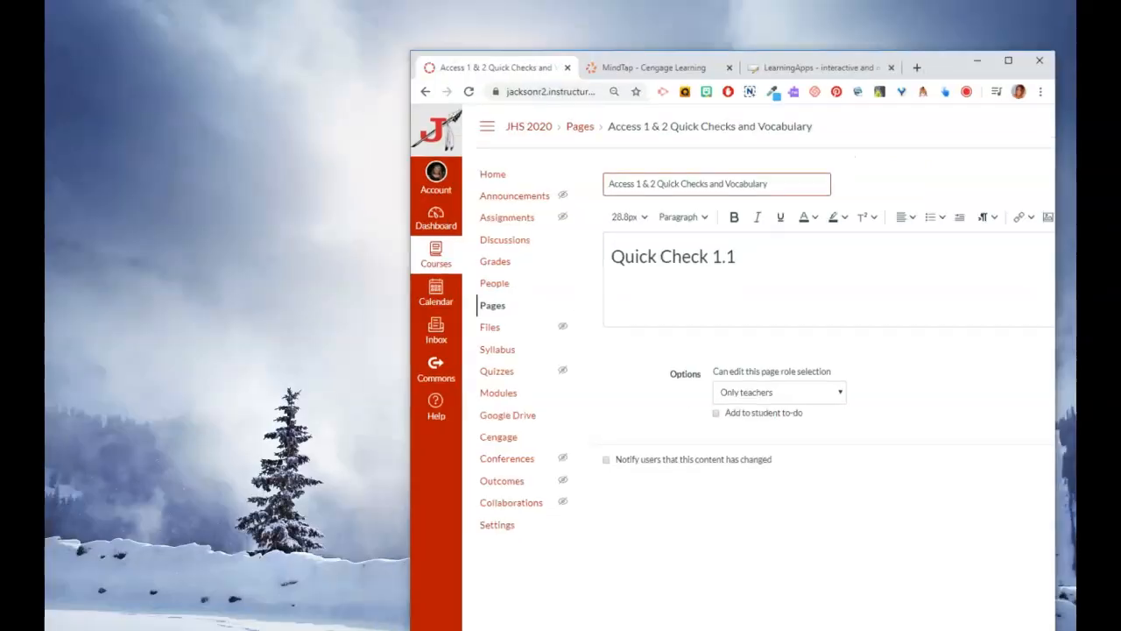
left_click_drag(961, 83, 921, 50)
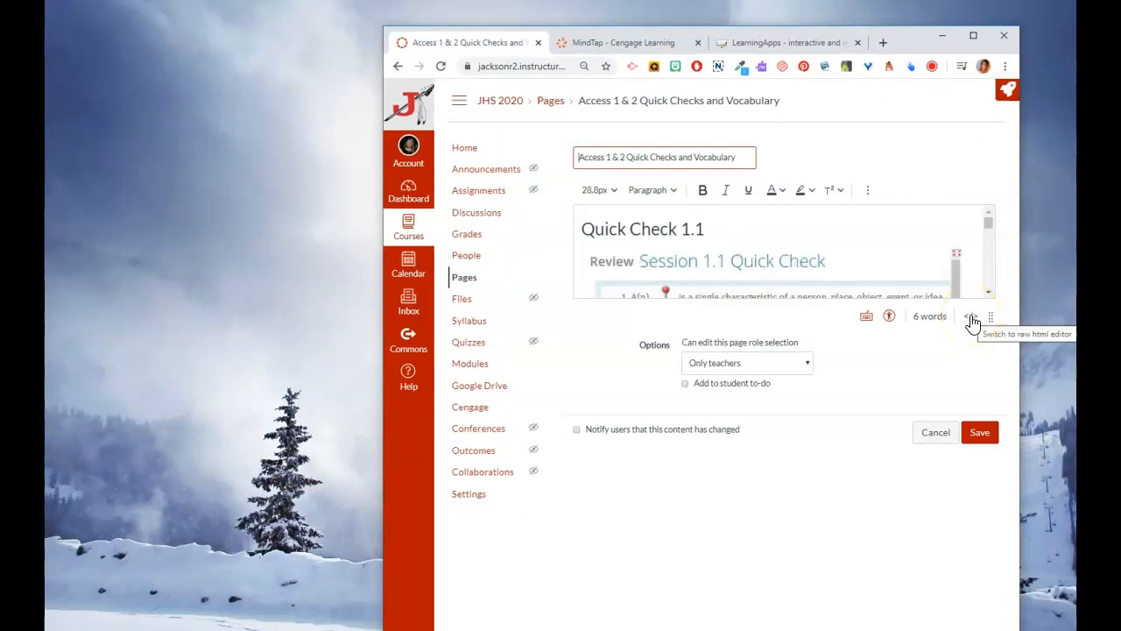
left_click(972, 317)
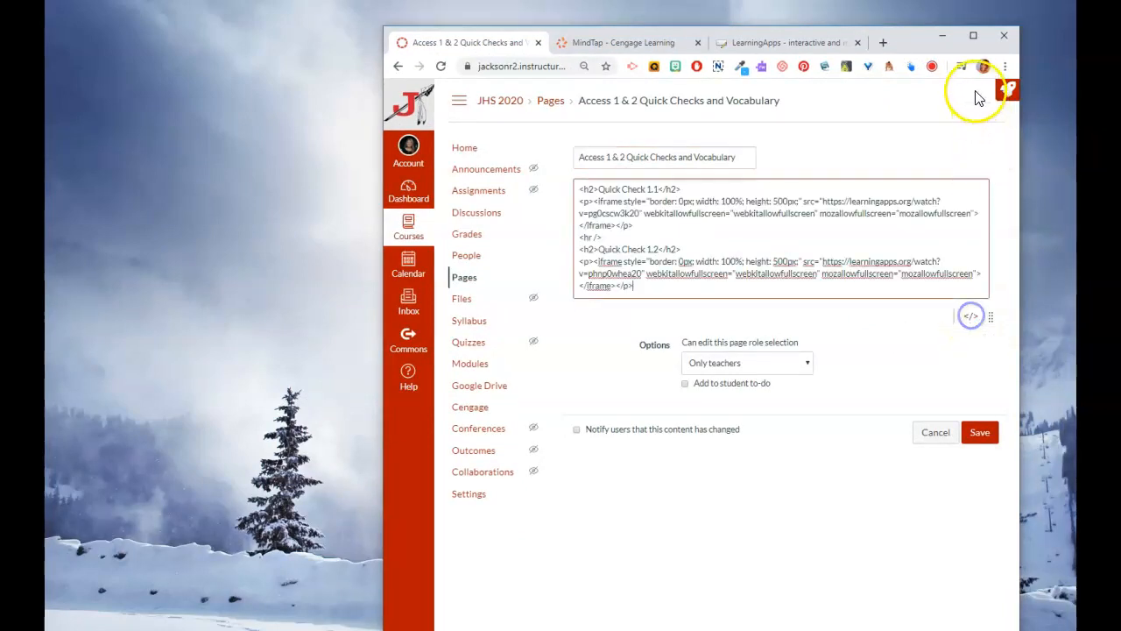
left_click(973, 36)
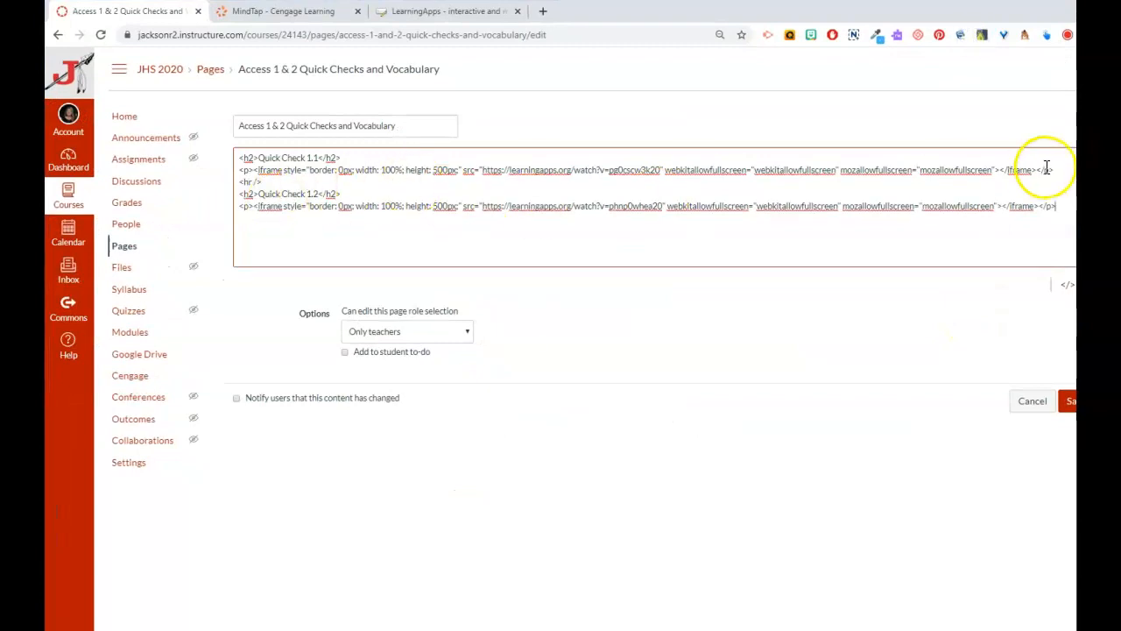
Examine the iframe embed code under the Quick Check 1.1 heading and save the page
left_click_drag(1056, 169, 244, 168)
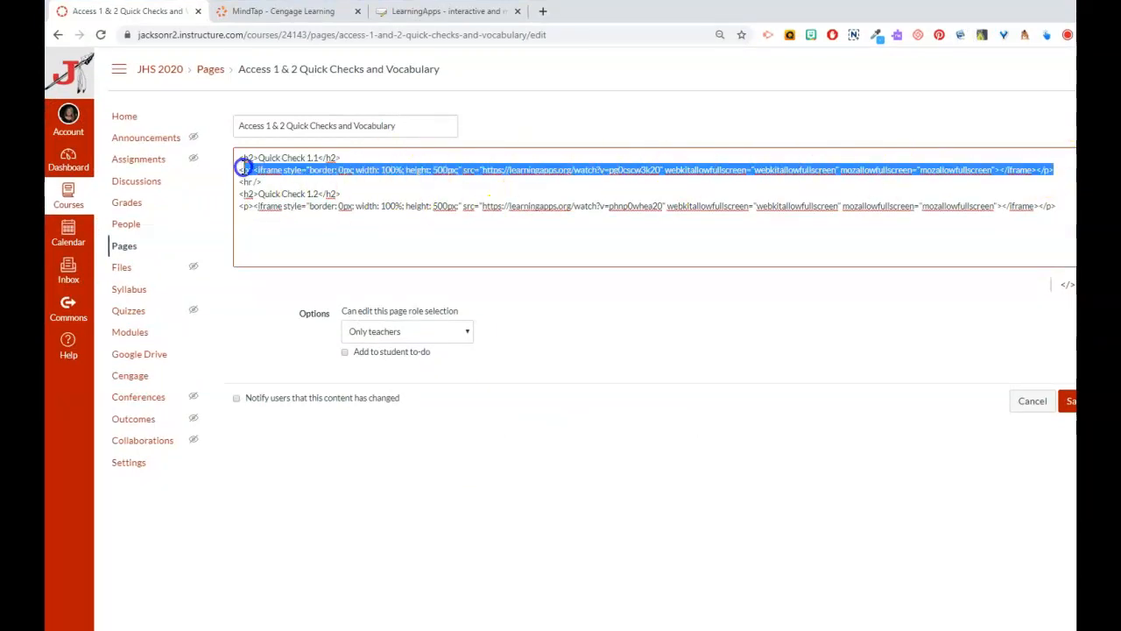
left_click(368, 180)
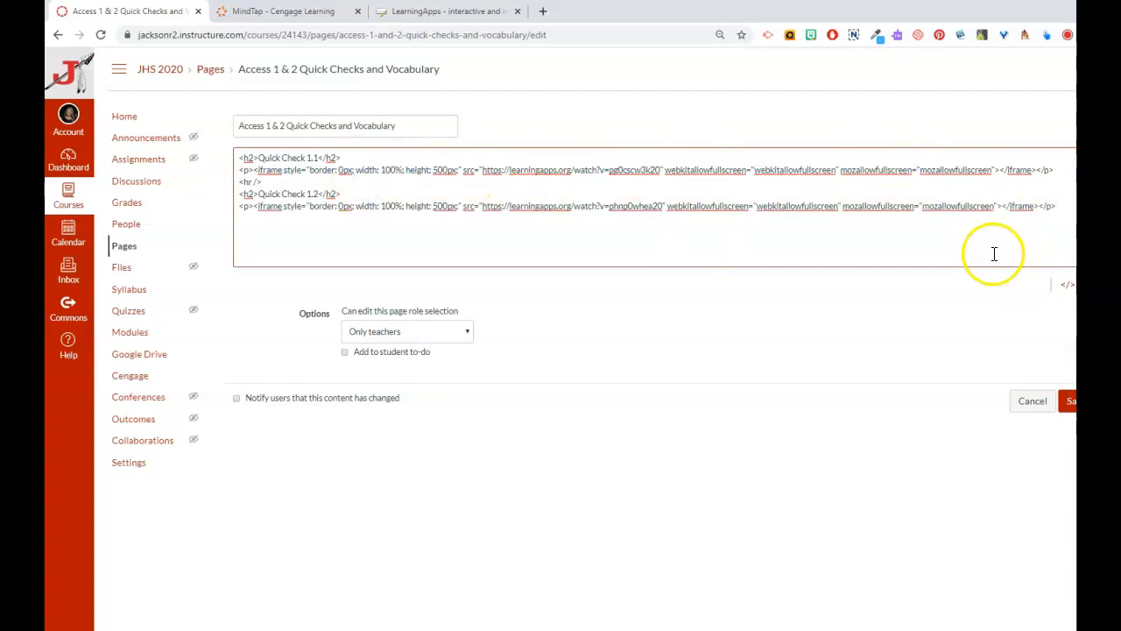
left_click(1068, 403)
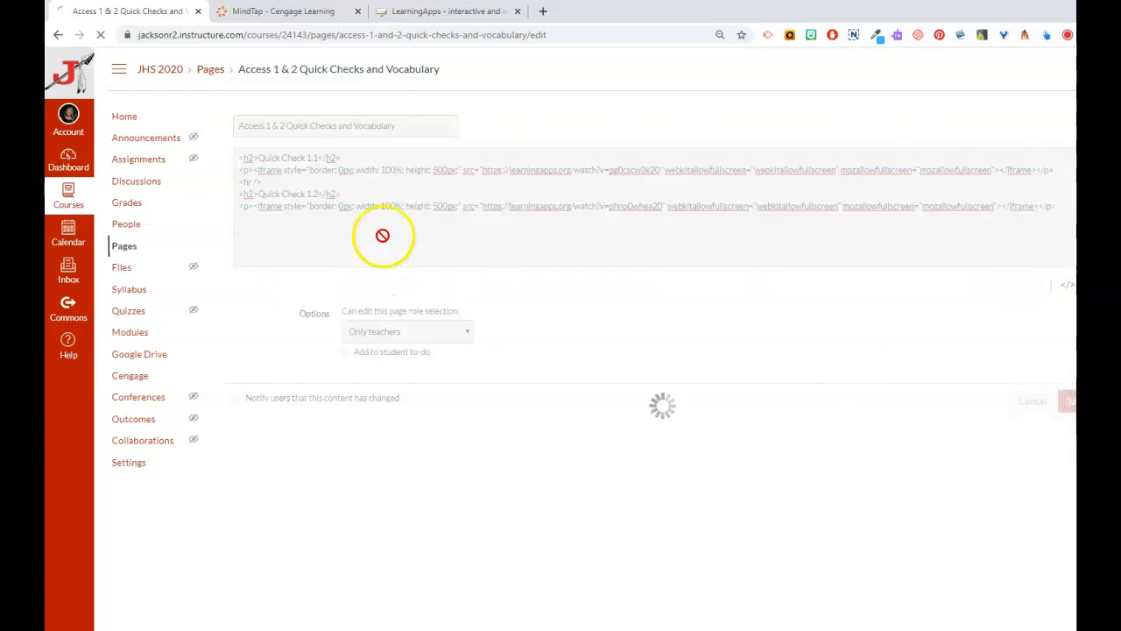
Switch to LearningApps and select the Matching Pairs on Images template
left_click(429, 14)
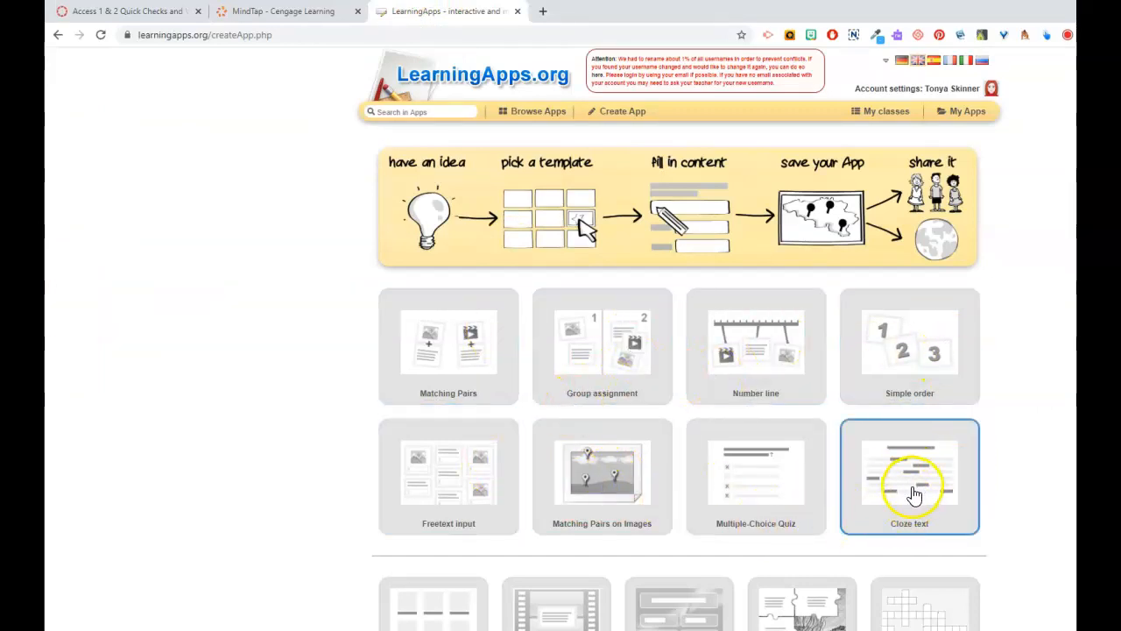
scroll(913, 493, "down", 2)
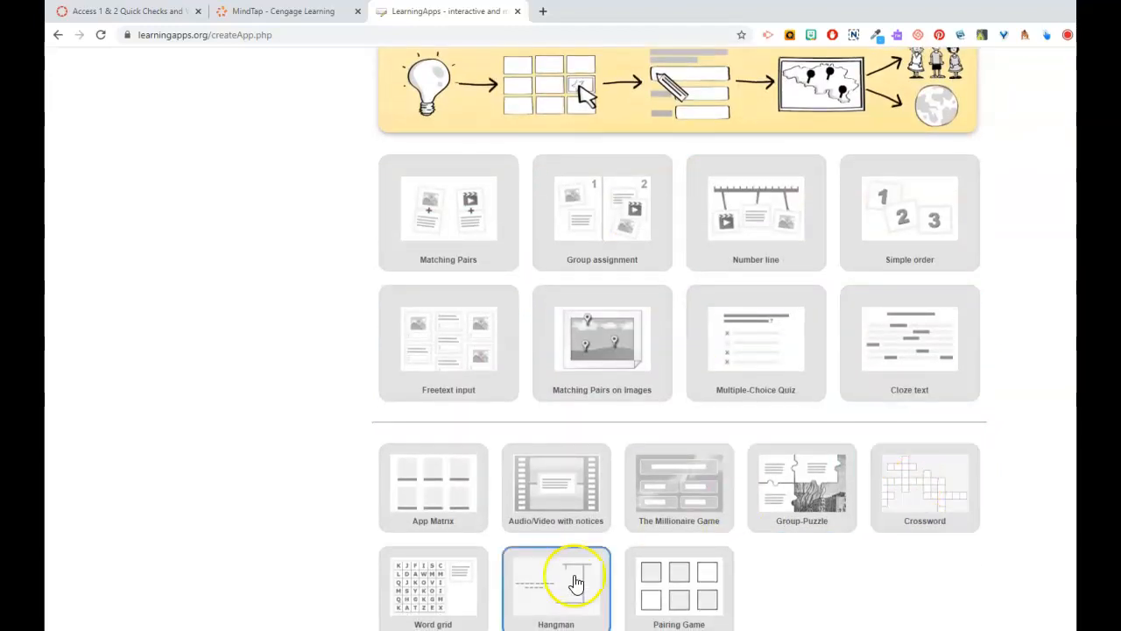
scroll(592, 542, "up", 2)
left_click(599, 491)
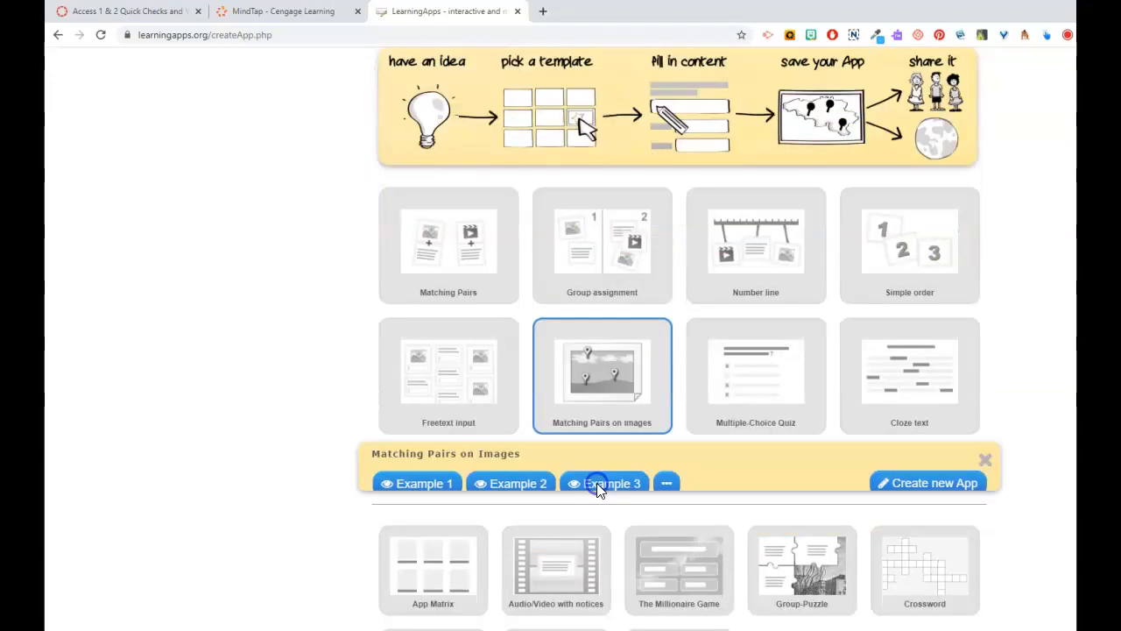
Snip the Session 2.2 Quick Check in MindTap with Snipping Tool and close the snip without saving it
left_click(284, 11)
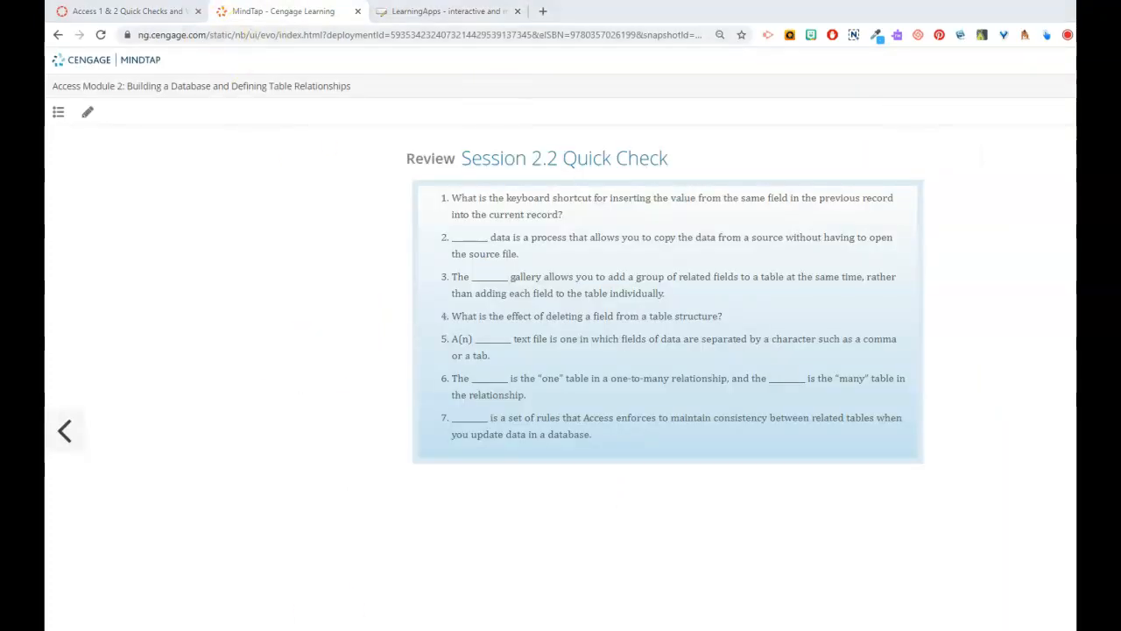
left_click_drag(776, 8, 149, 73)
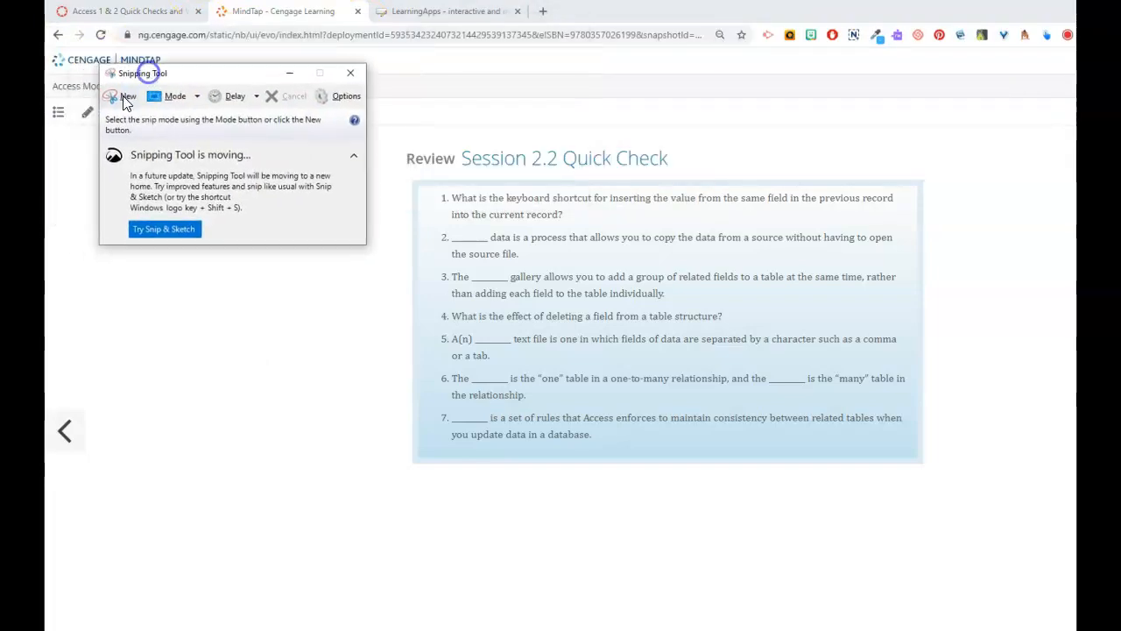
left_click(126, 99)
left_click_drag(393, 138, 949, 489)
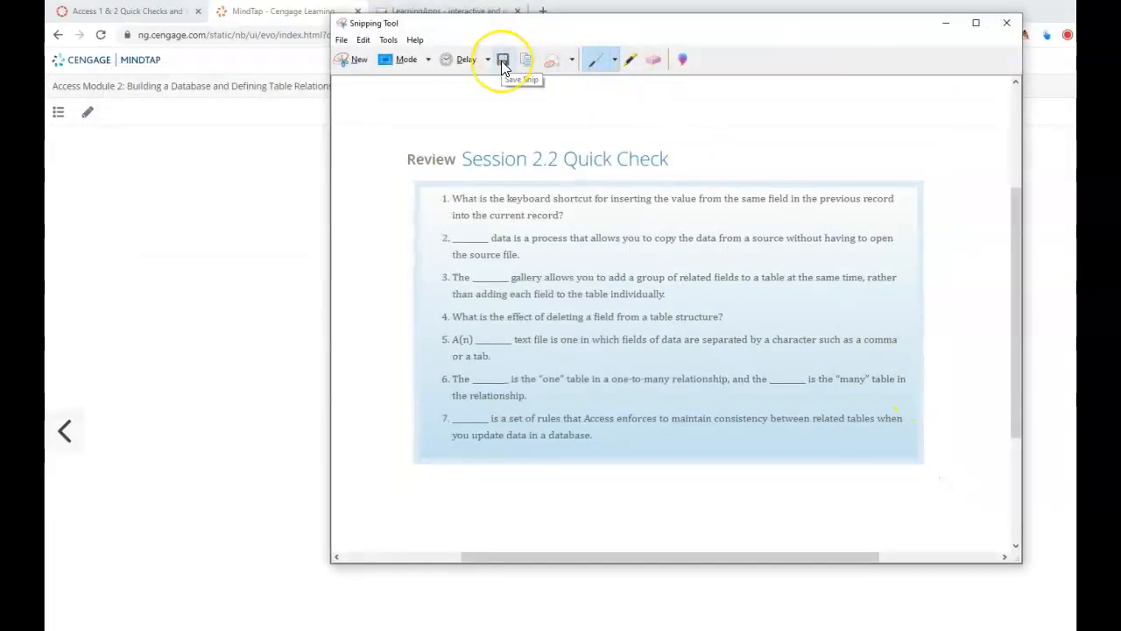
left_click(1007, 23)
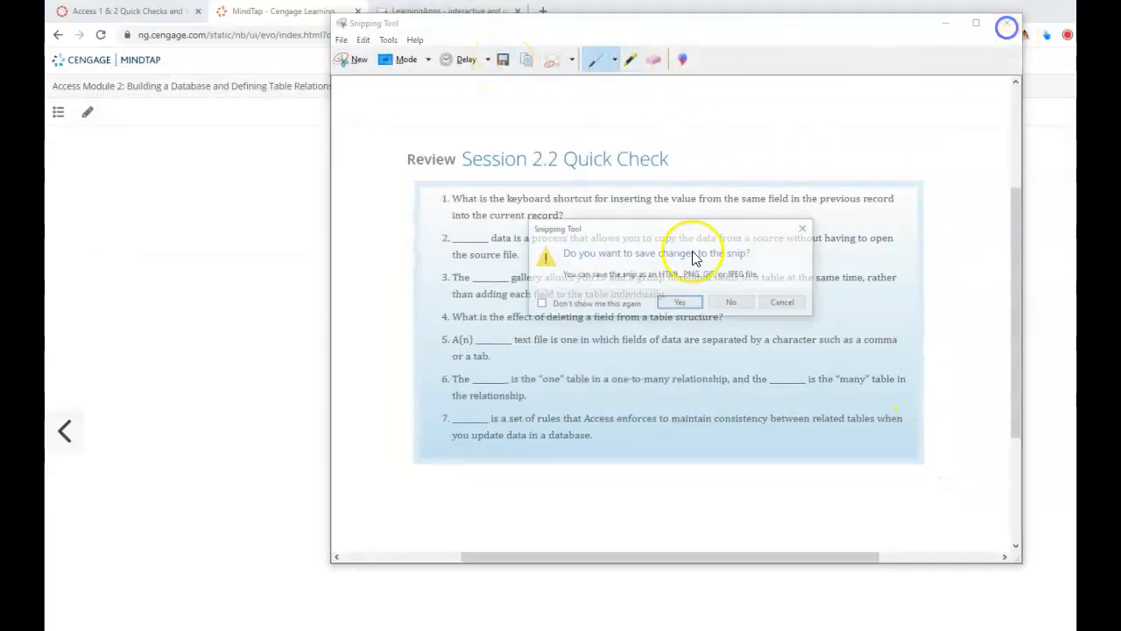
left_click(725, 308)
Try the Geographical features example in LearningApps by labeling the sand dunes pin "desert", check the solution, and open Example 2
left_click(456, 11)
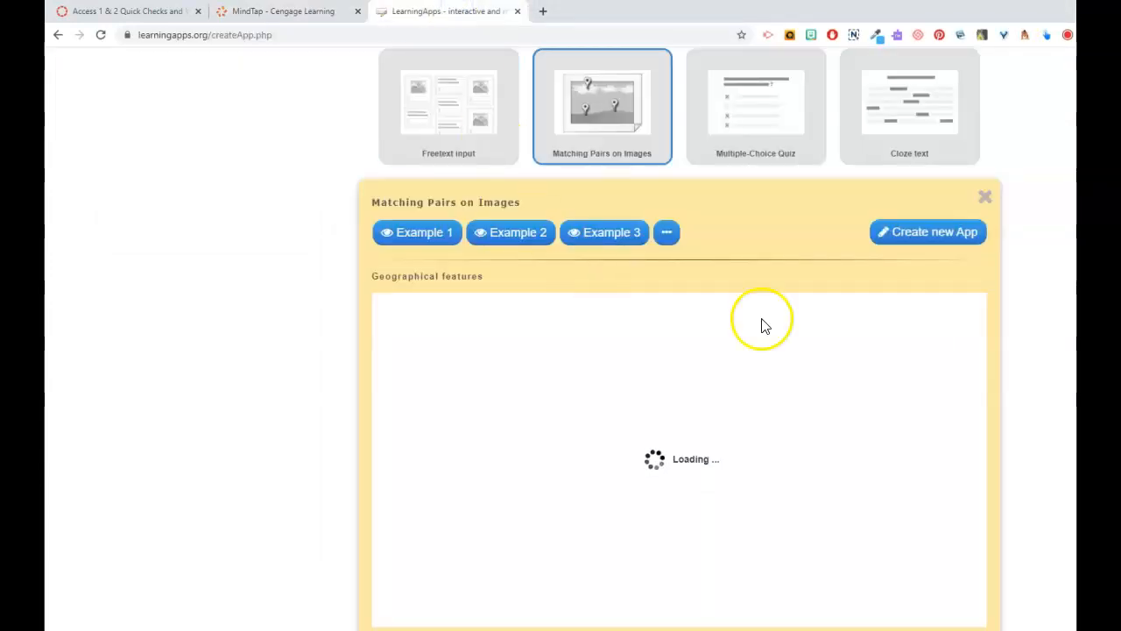
scroll(883, 322, "up", 2)
scroll(1029, 443, "down", 2)
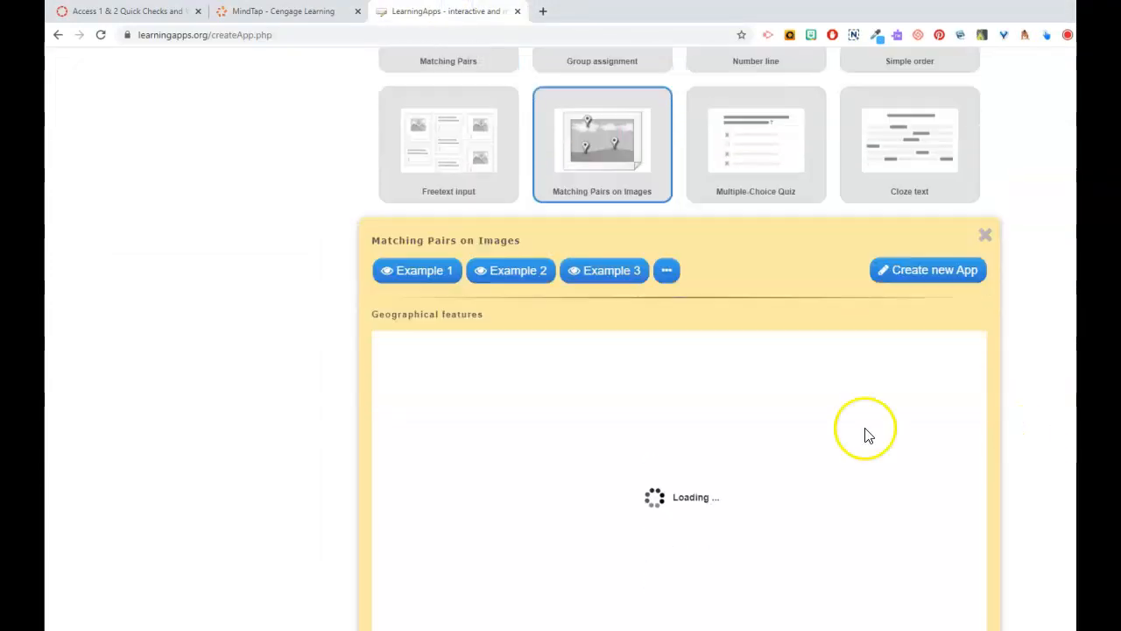
left_click(681, 427)
left_click(736, 363)
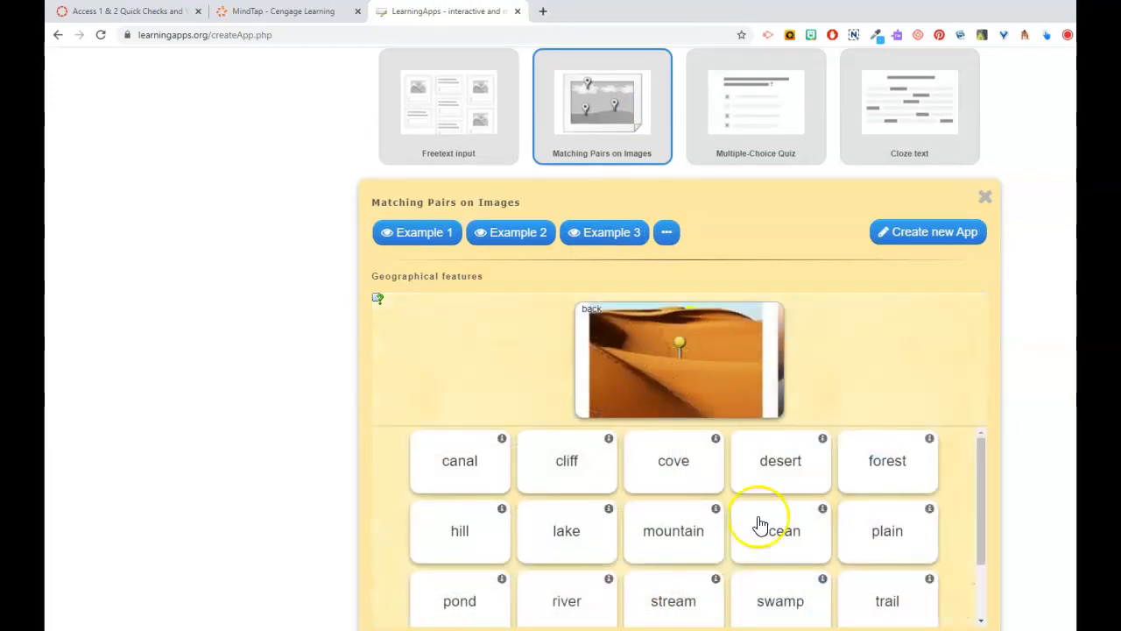
left_click(769, 461)
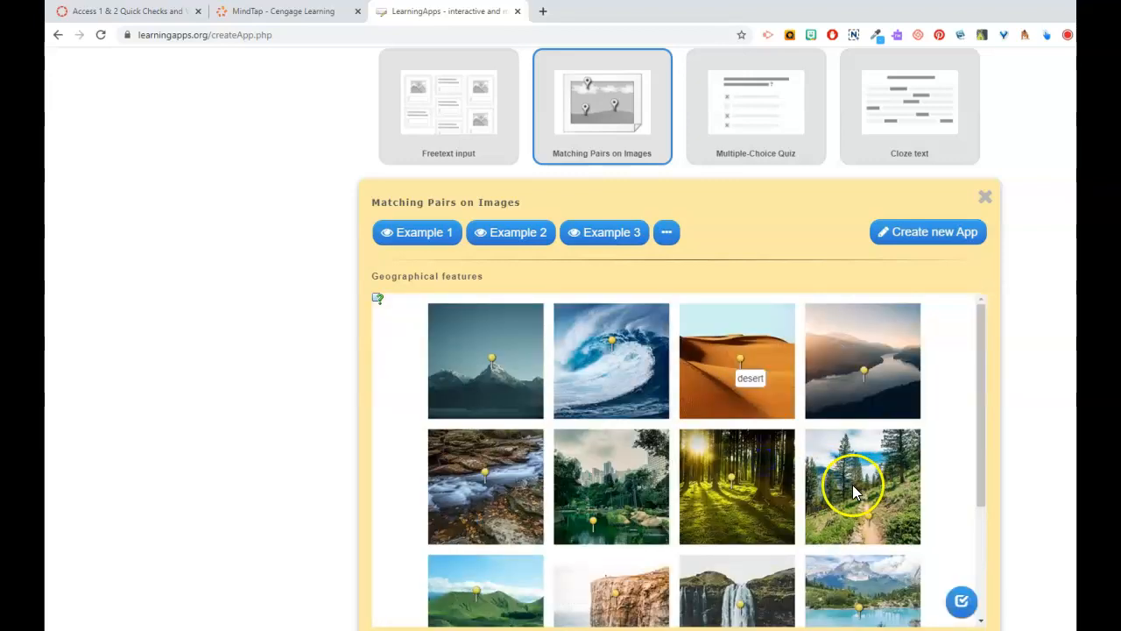
left_click(961, 601)
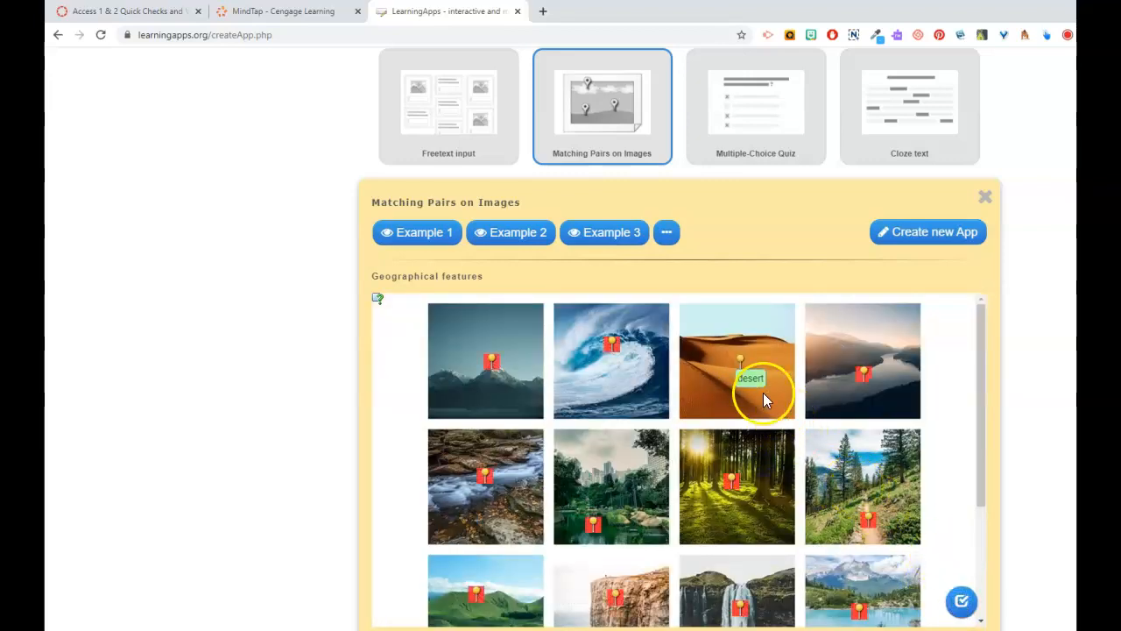
left_click(534, 241)
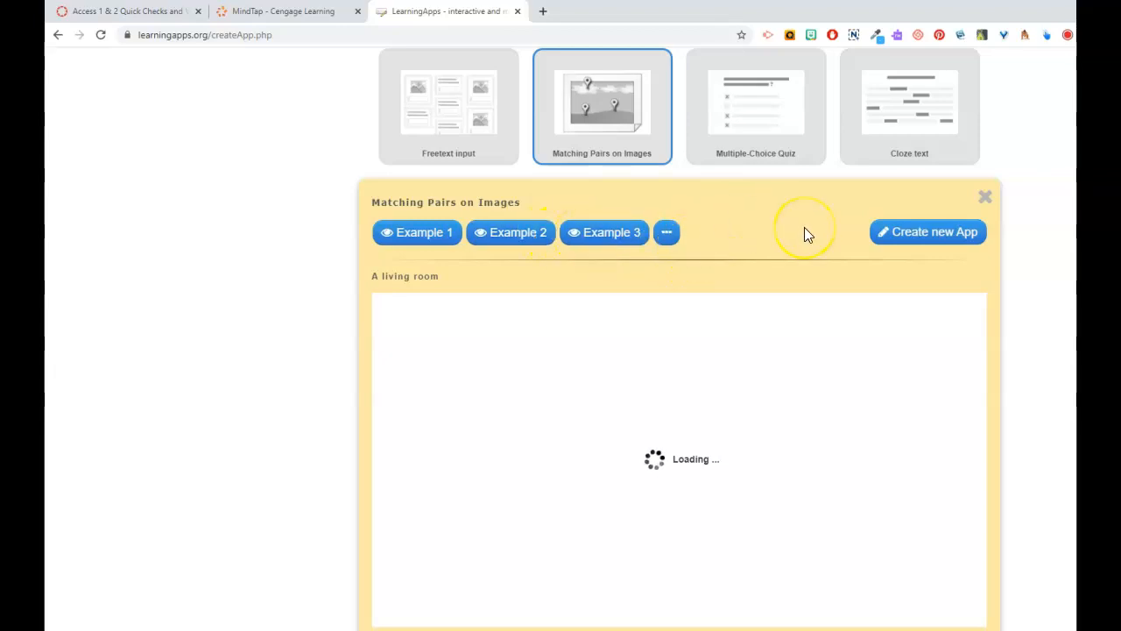
Create a new app from the Matching Pairs on Images template and clear its default title
left_click(674, 428)
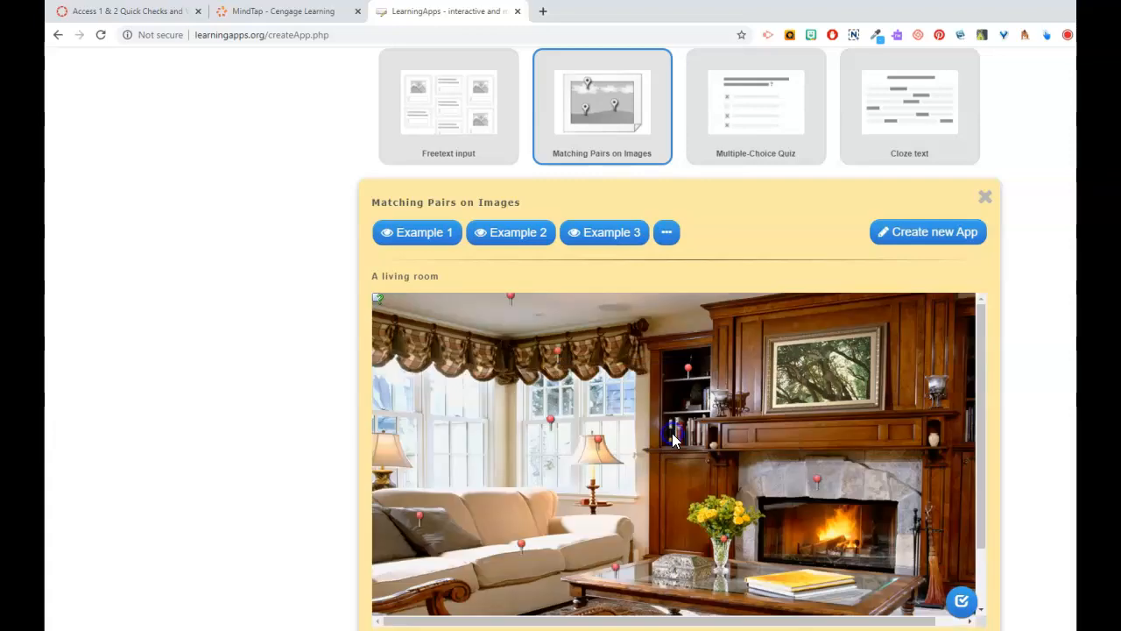
left_click(952, 238)
left_click_drag(442, 183, 346, 188)
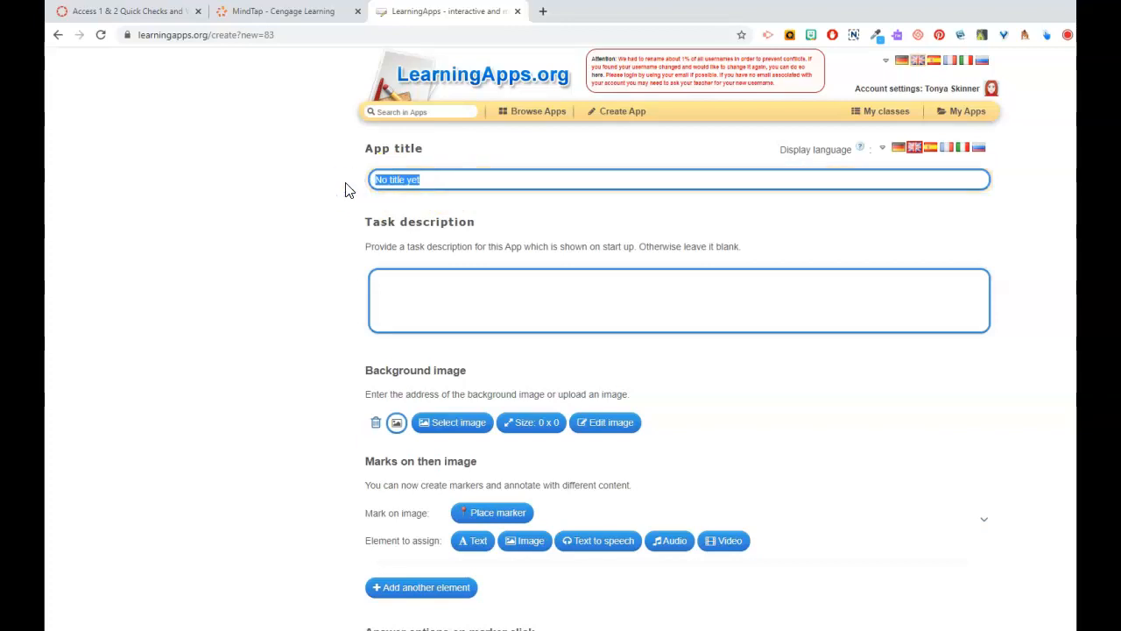
Check the quick check headings on the Canvas page and the session title in MindTap, and return to LearningApps
left_click(163, 11)
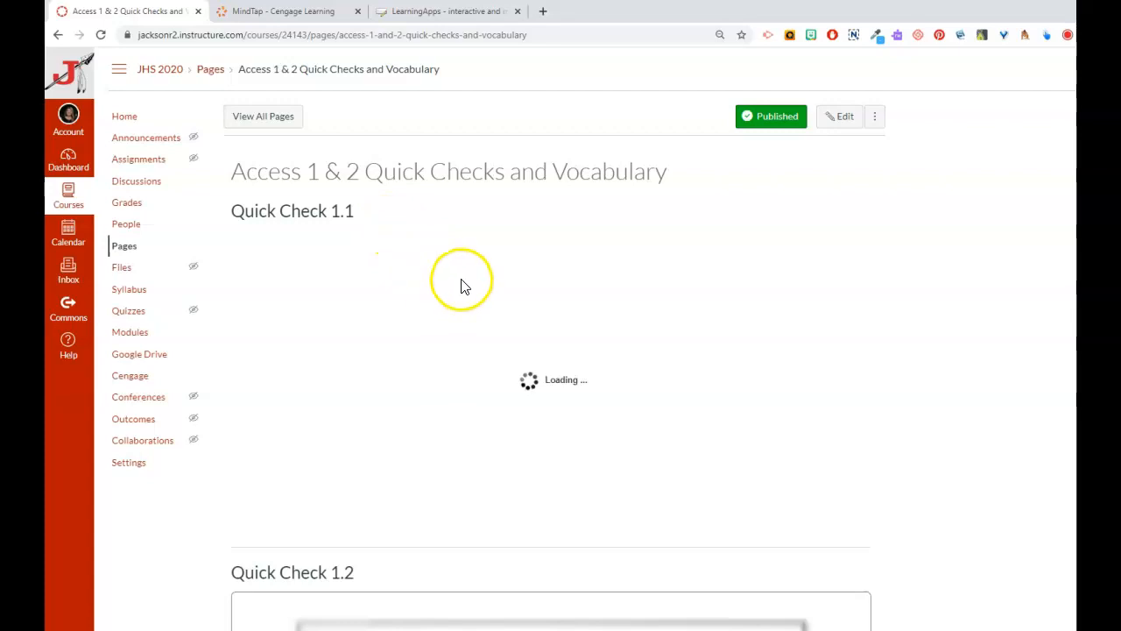
left_click(298, 14)
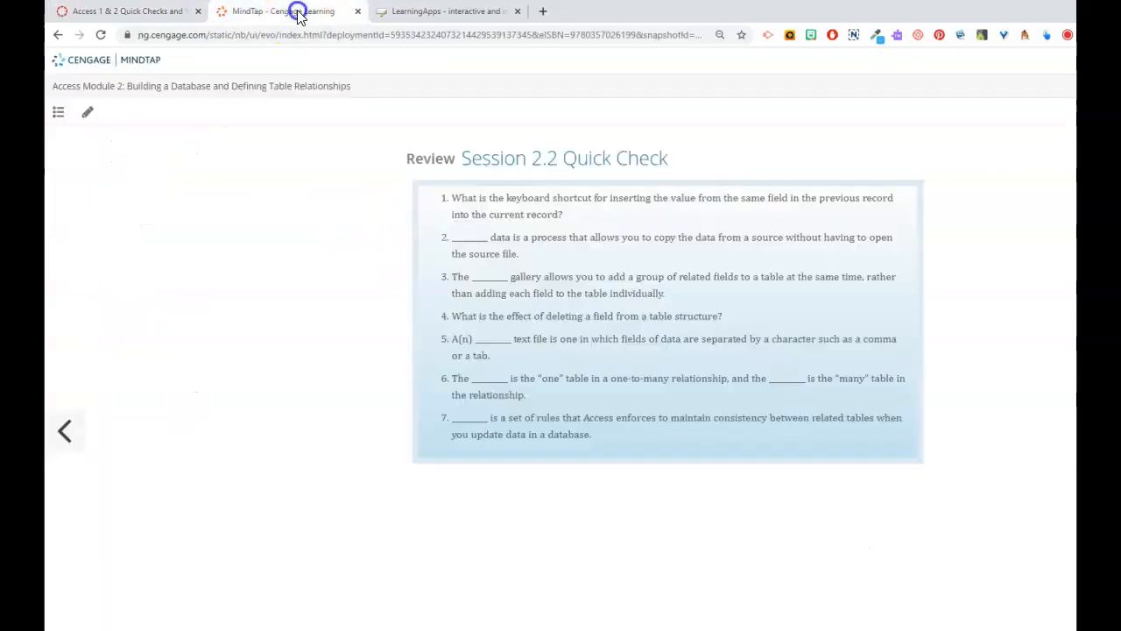
left_click(446, 11)
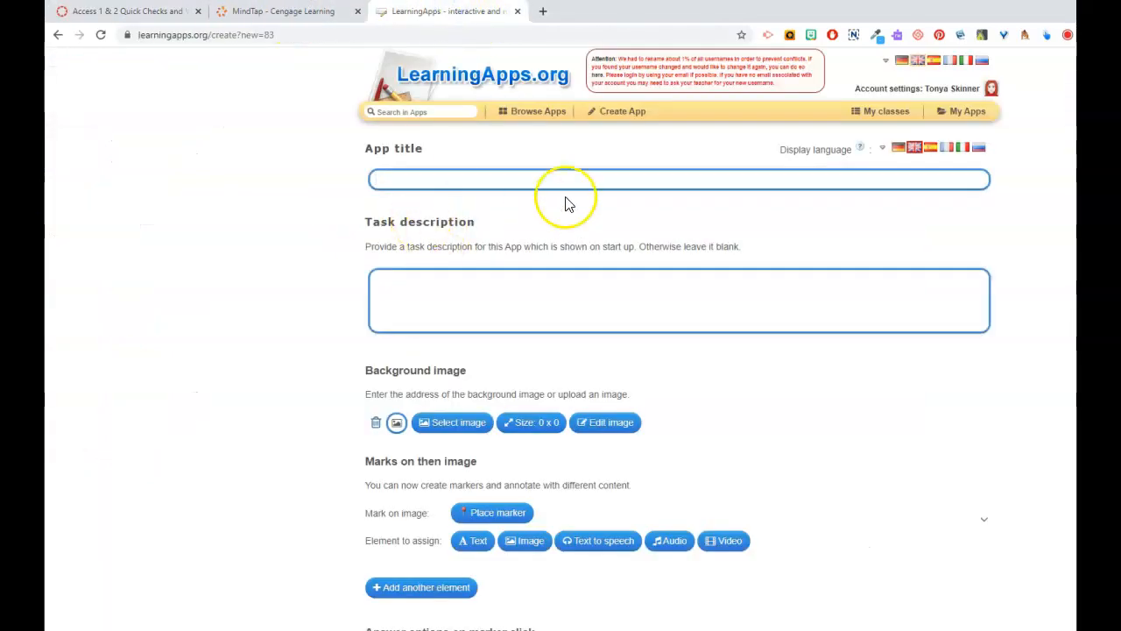
Upload access2-2qc.jpg from the access-np-quickcheck folder as the app's background image
left_click(457, 424)
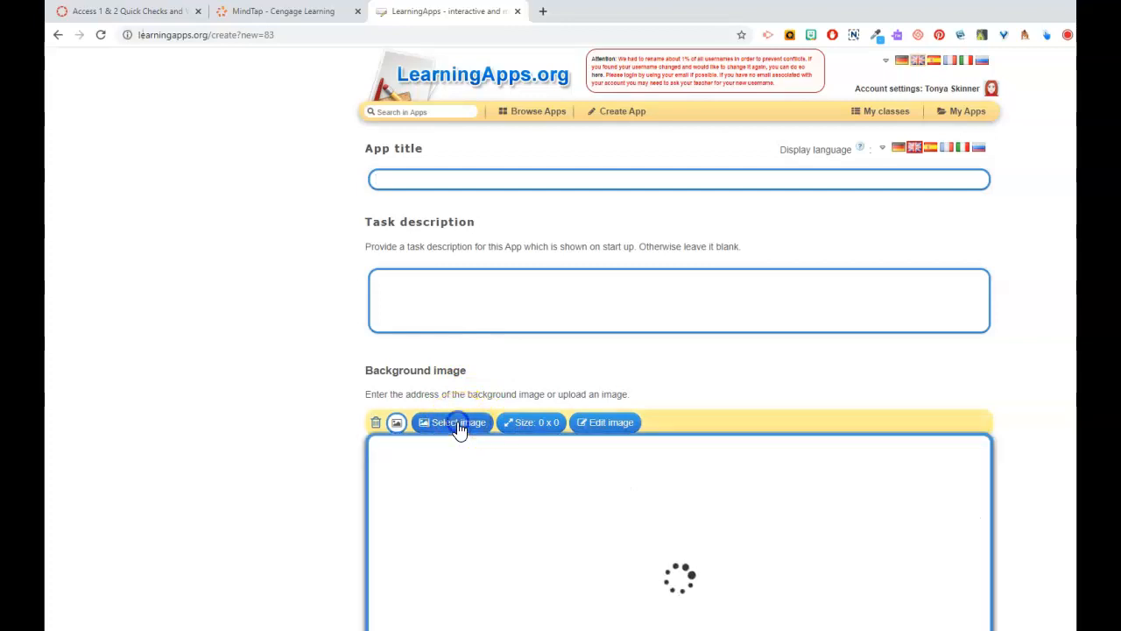
left_click(853, 574)
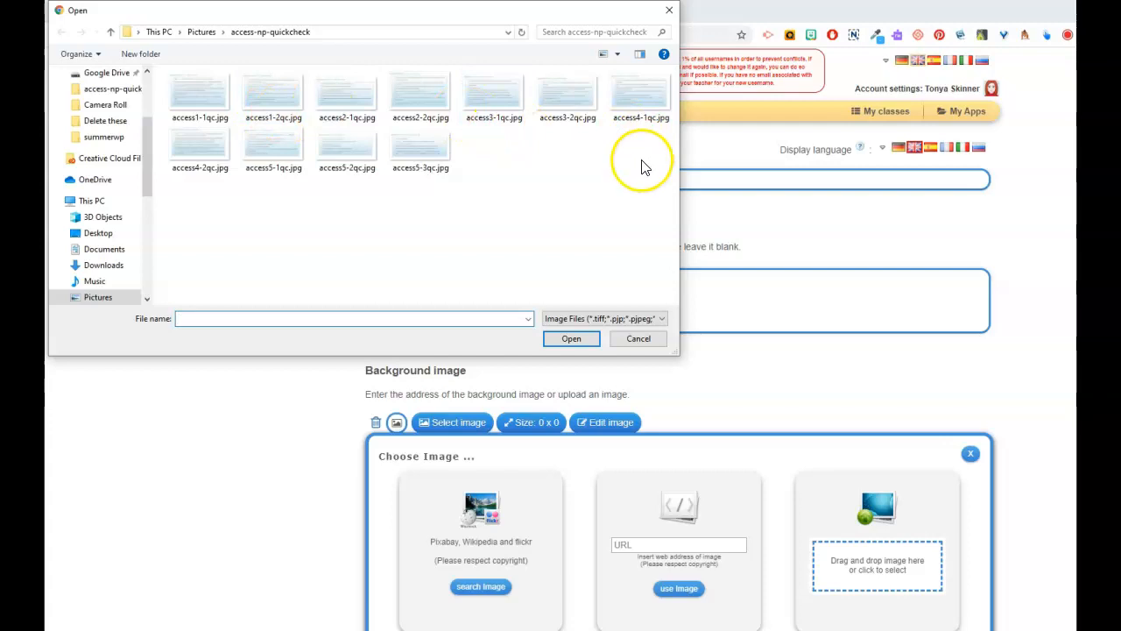
left_click(417, 97)
left_click(570, 340)
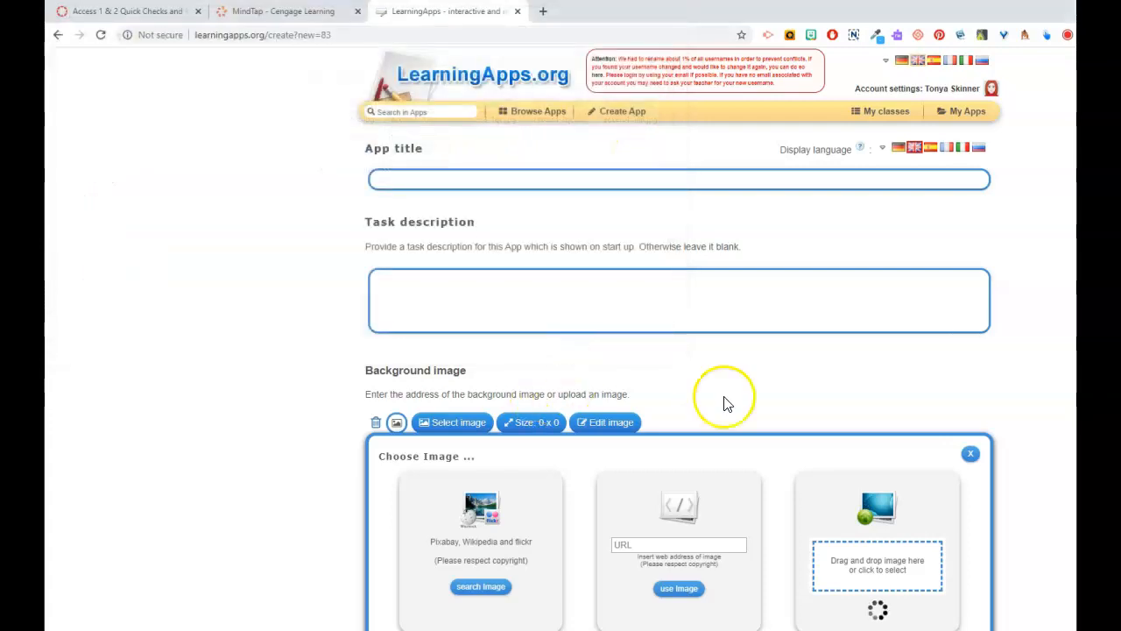
left_click(850, 419)
Assign the text "Ctrl '" to the first mark on the image
scroll(855, 419, "down", 2)
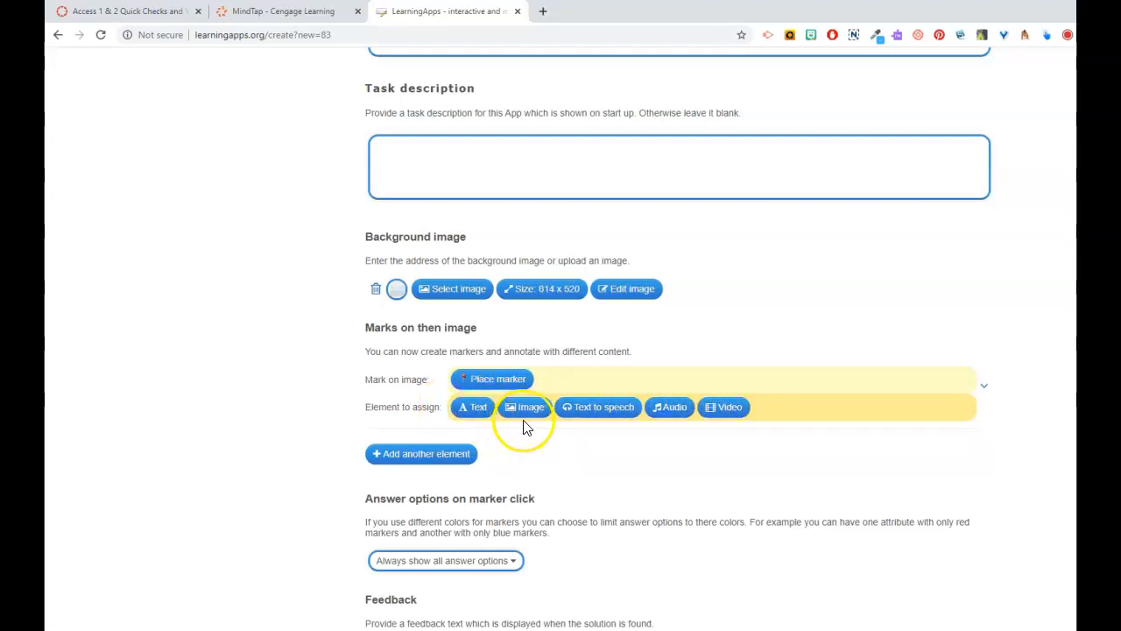
left_click(473, 409)
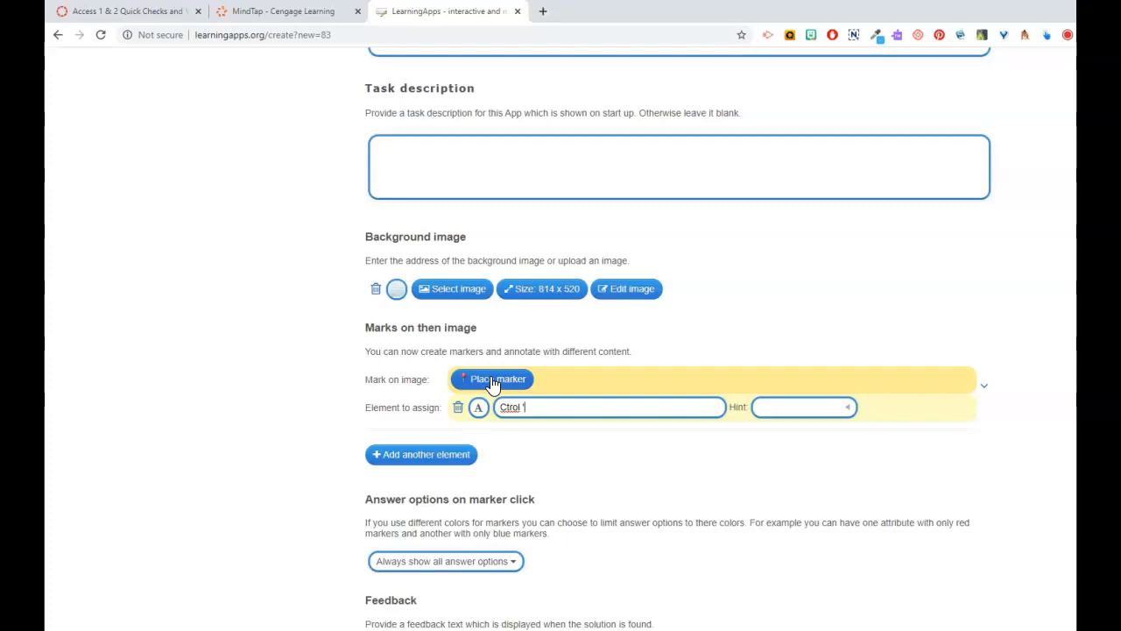
left_click(495, 381)
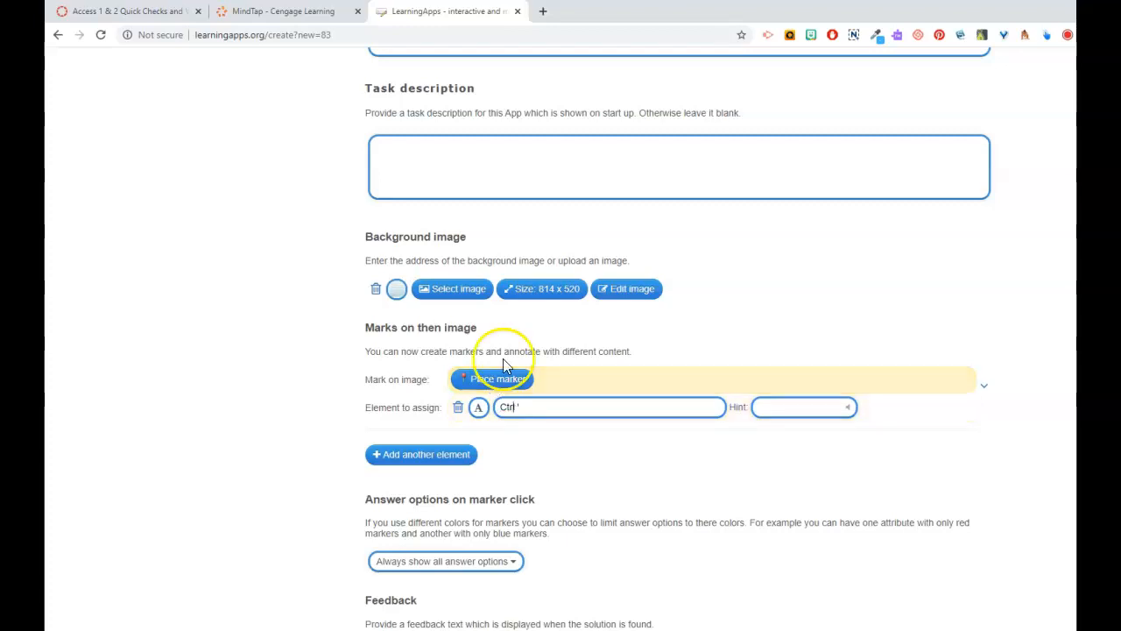
left_click(555, 403)
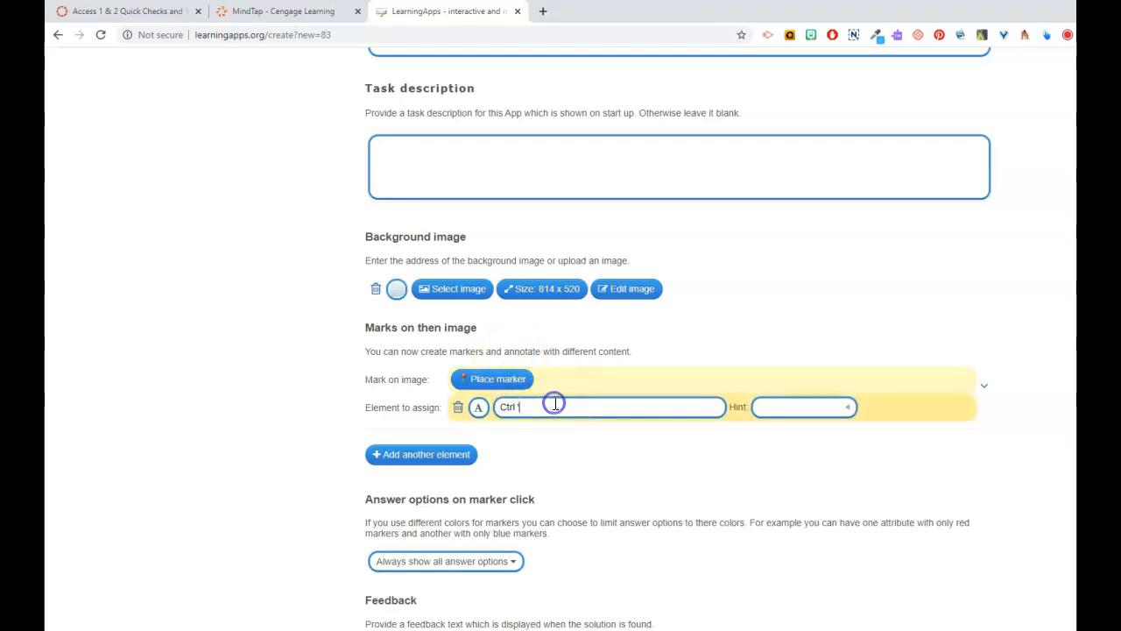
Place a green marker at the end of question 1 for the first element and save it
left_click(498, 378)
left_click_drag(559, 407, 566, 389)
scroll(582, 469, "down", 1)
scroll(516, 496, "up", 1)
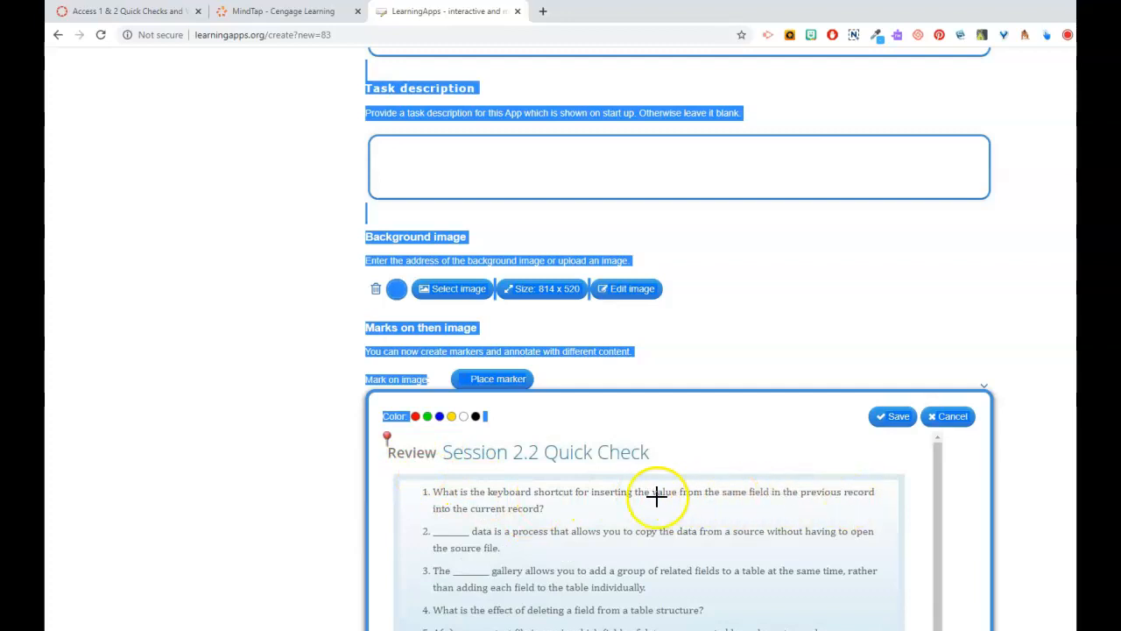
left_click(428, 417)
left_click(559, 506)
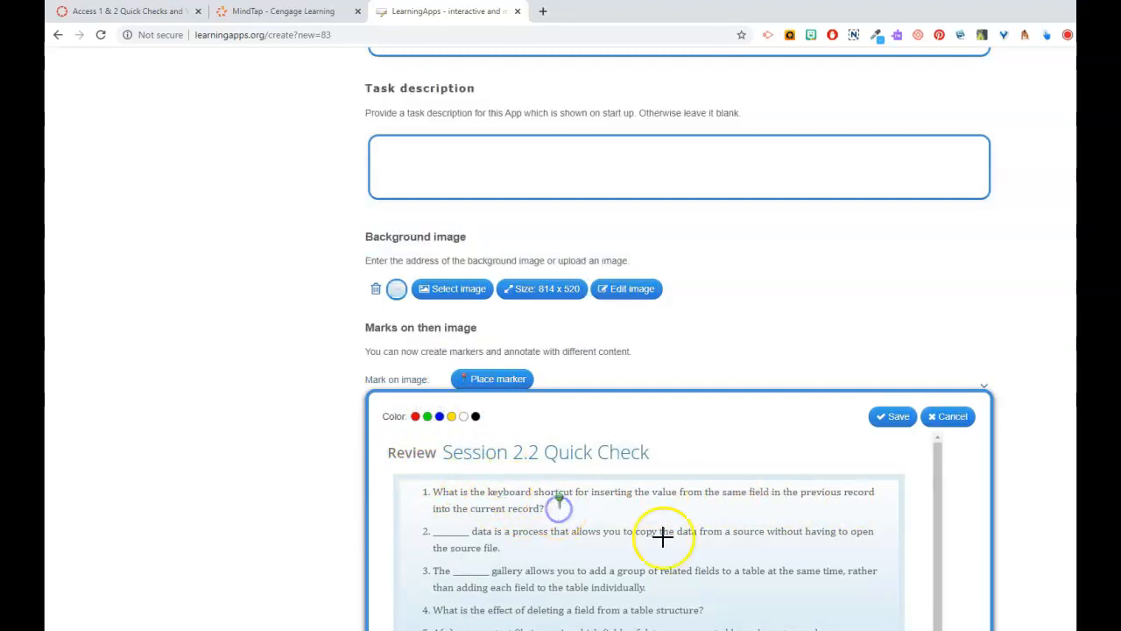
left_click(894, 417)
left_click(527, 408)
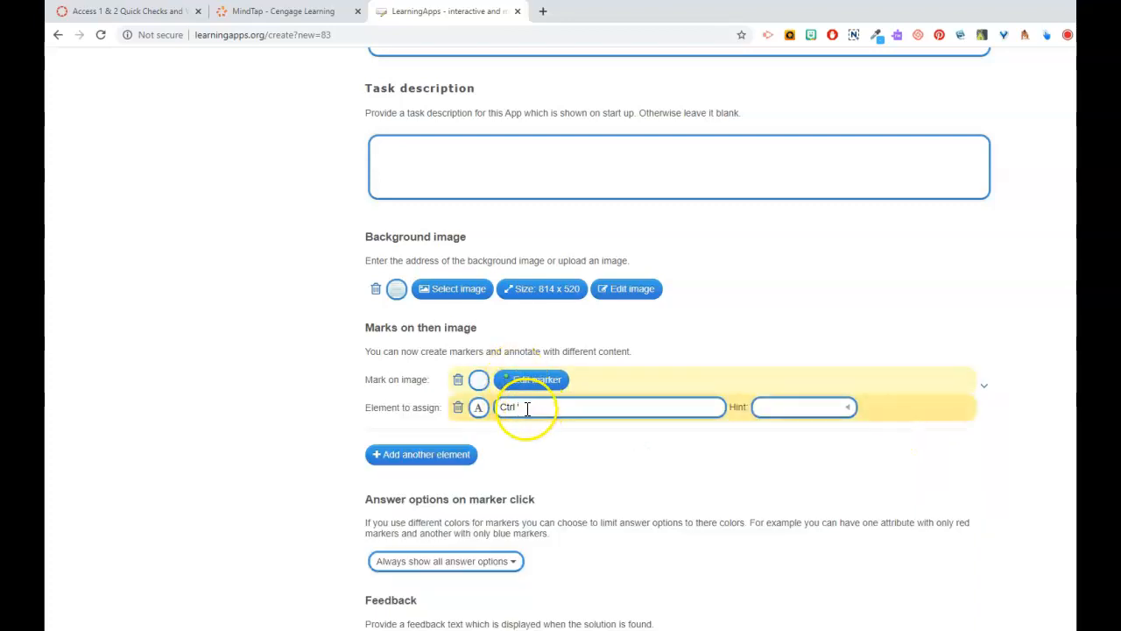
Add a second element with a yellow marker on question 2's blank and the text "importing"
left_click(419, 456)
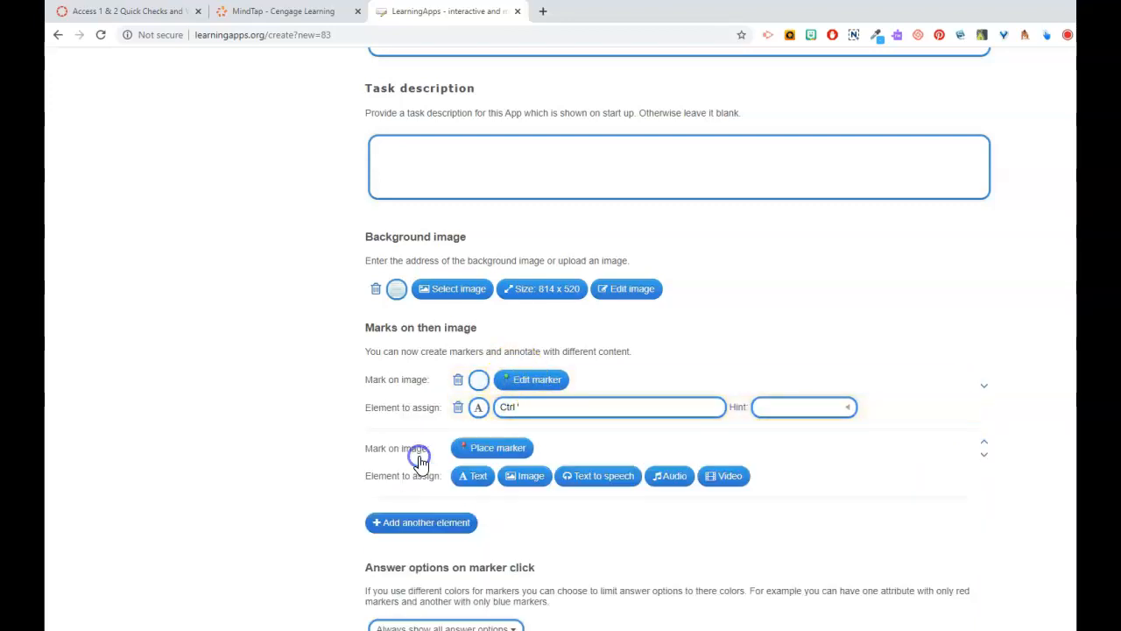
left_click(495, 451)
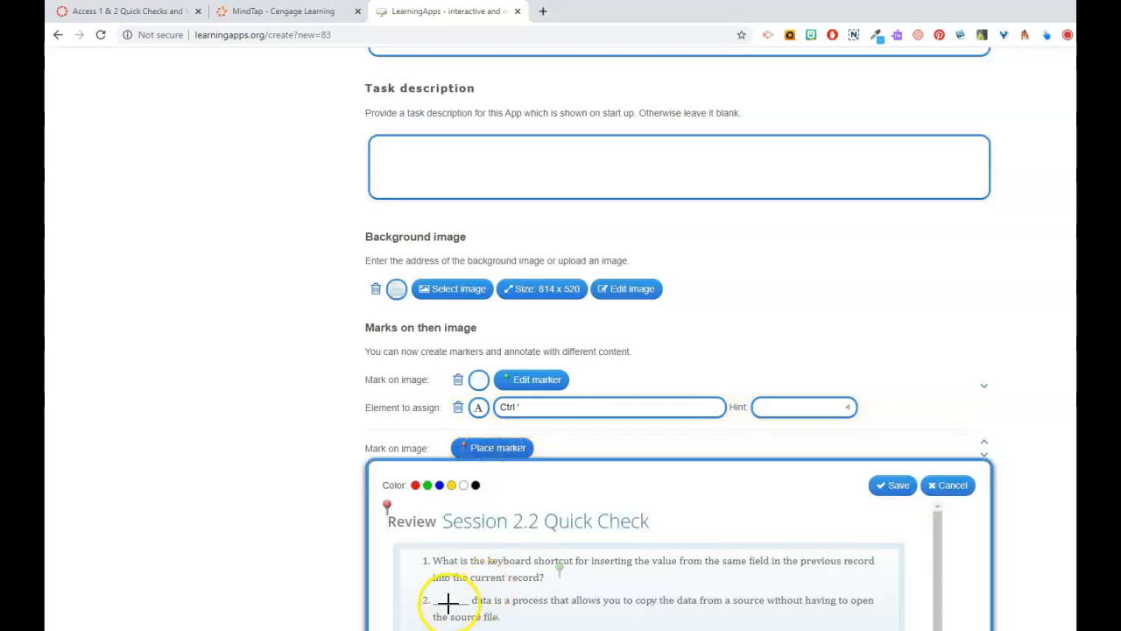
left_click(451, 485)
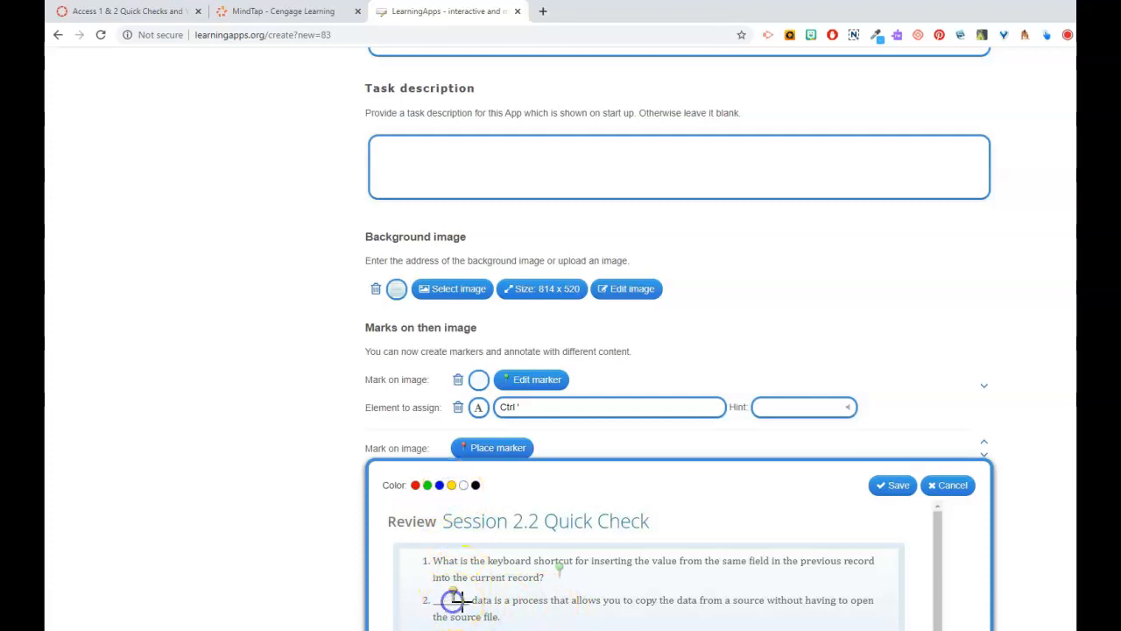
left_click(895, 485)
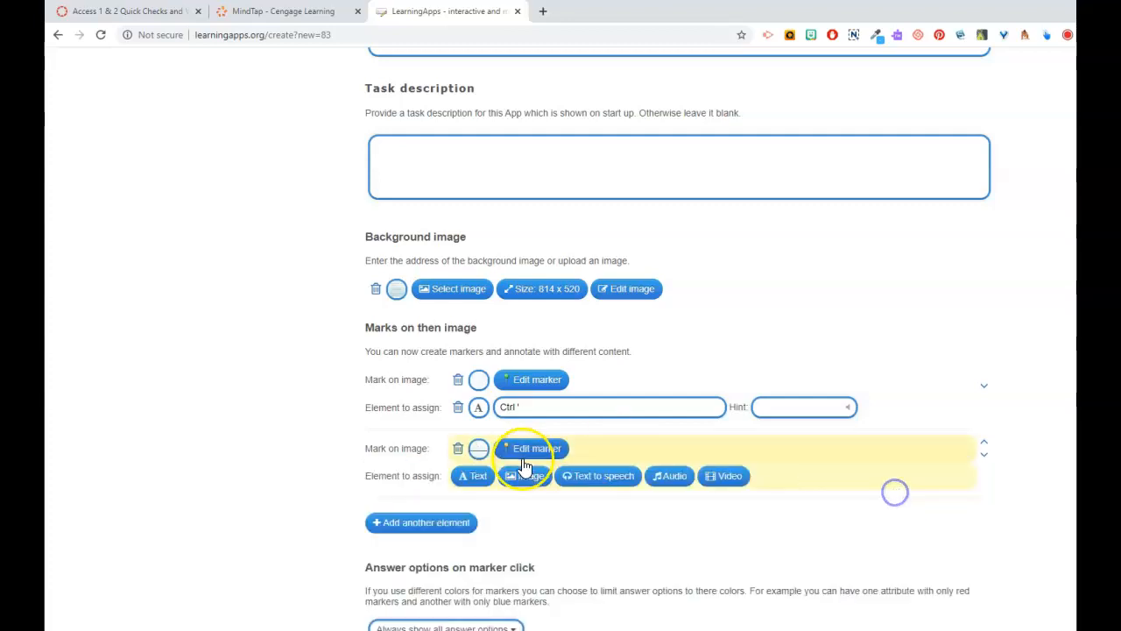
left_click(478, 476)
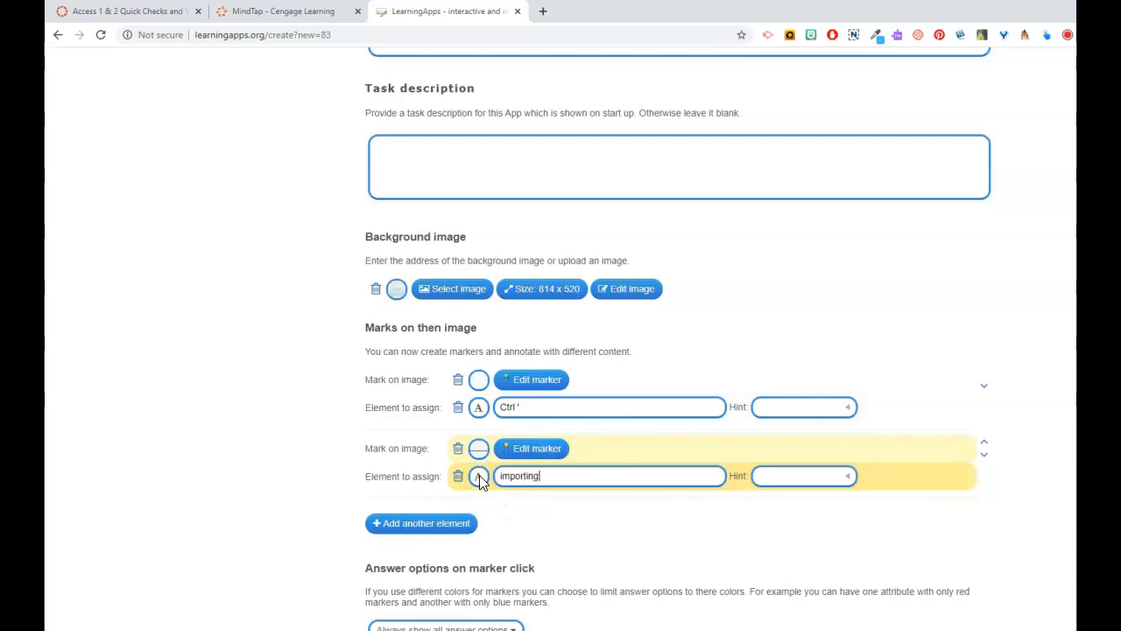
Add a third element with a white marker on question 3's blank and the text "data type"
left_click(422, 523)
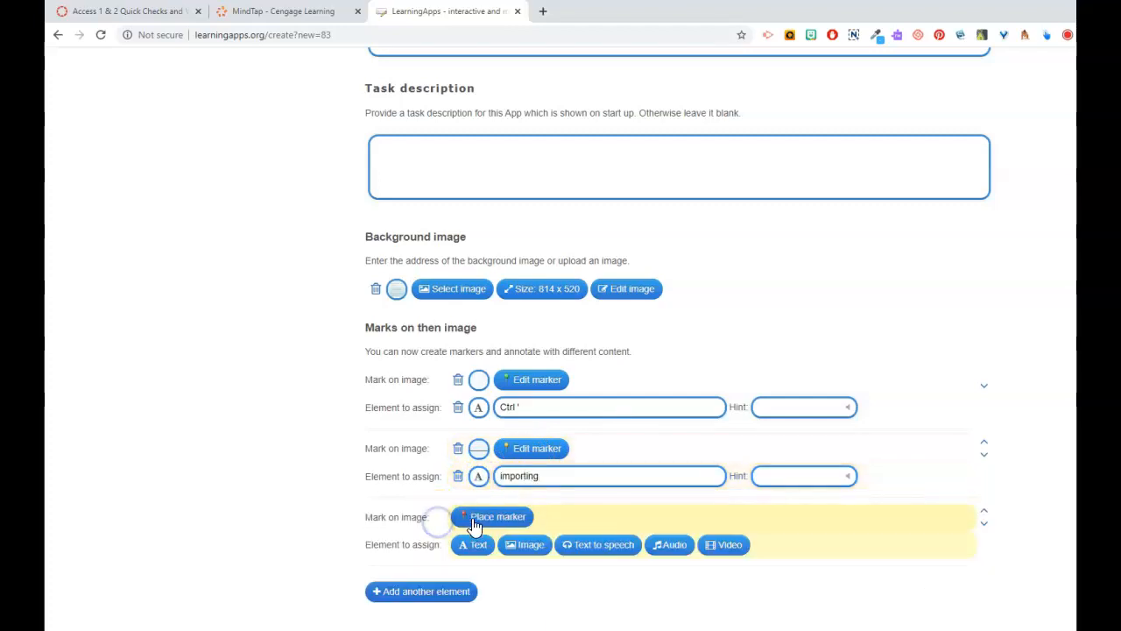
left_click(491, 516)
left_click(464, 554)
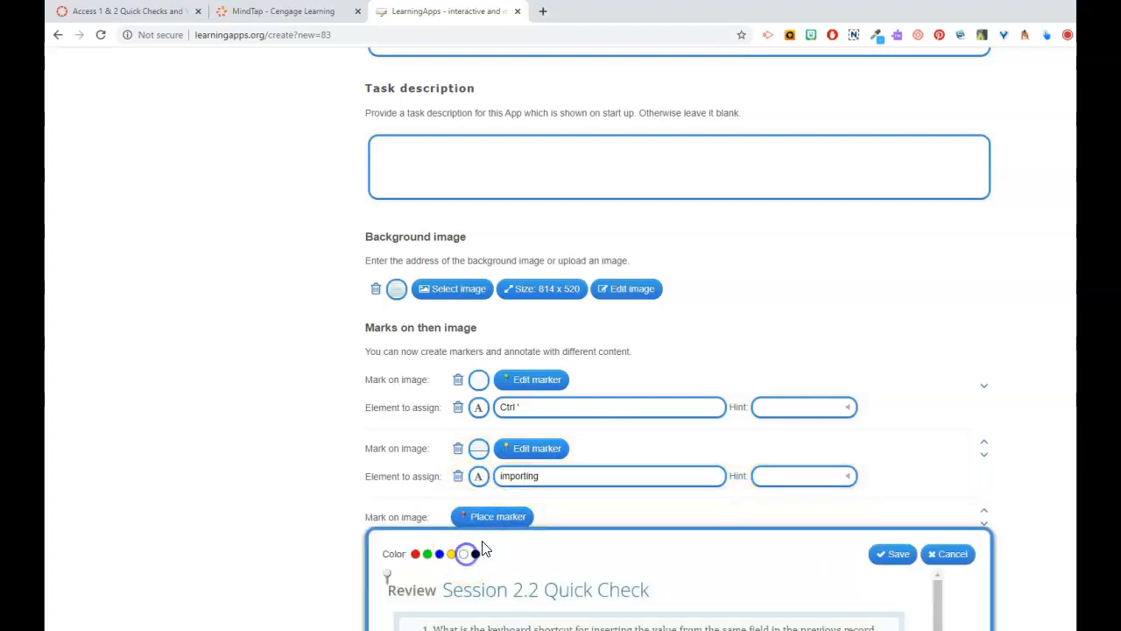
scroll(491, 534, "down", 3)
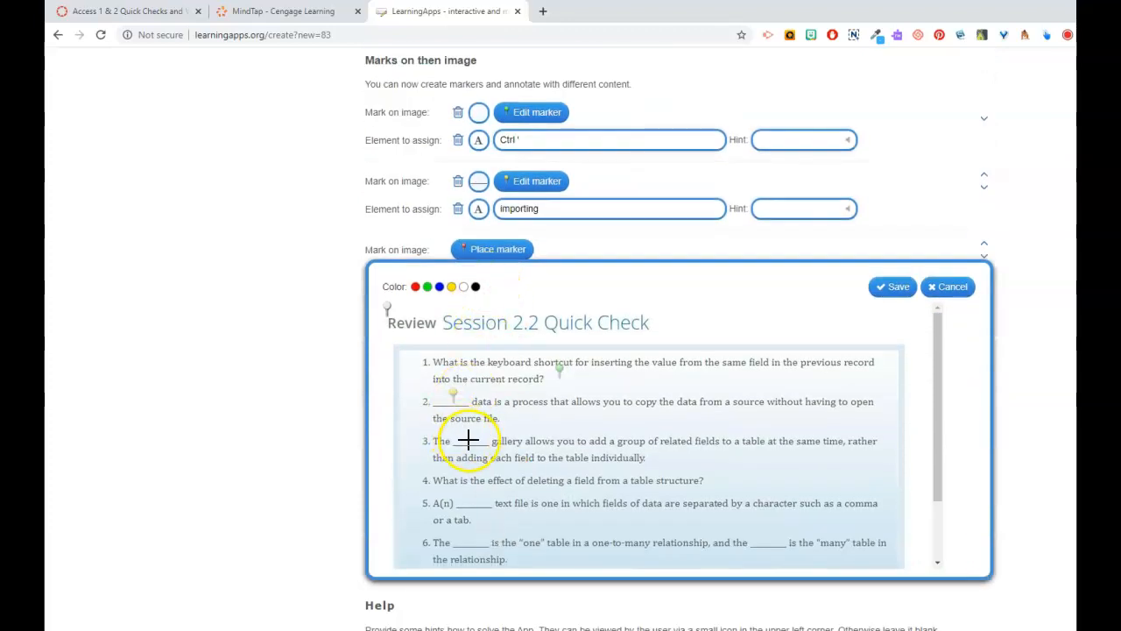
left_click(471, 445)
left_click(886, 286)
left_click(474, 277)
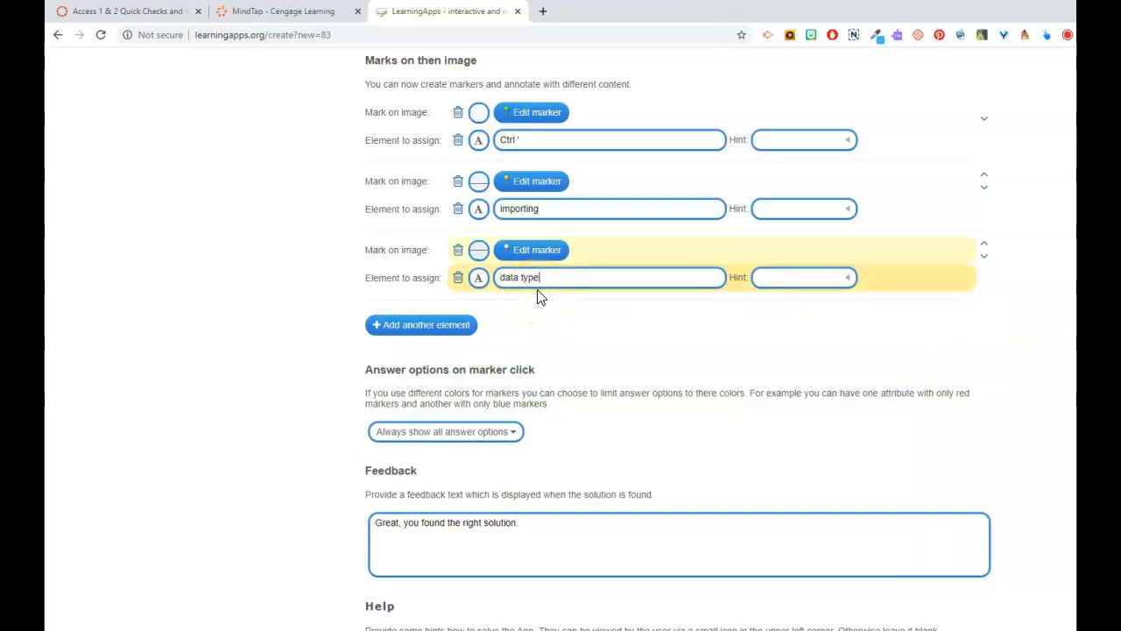
Add a fourth, empty element and review the list of marks and the remaining app settings
left_click(438, 326)
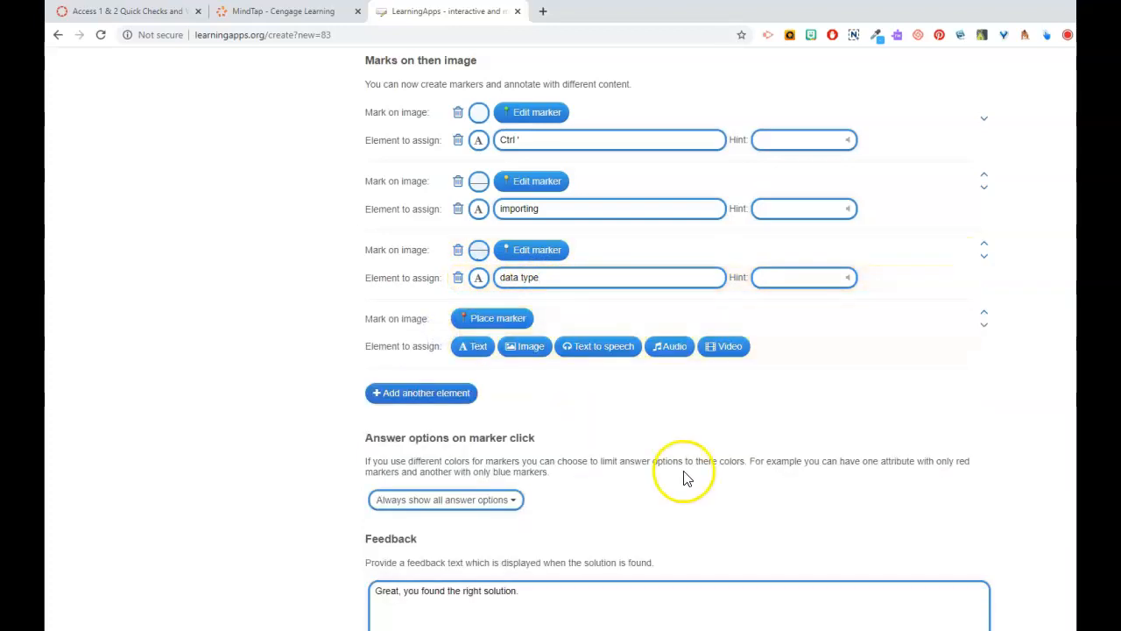
scroll(801, 493, "down", 2)
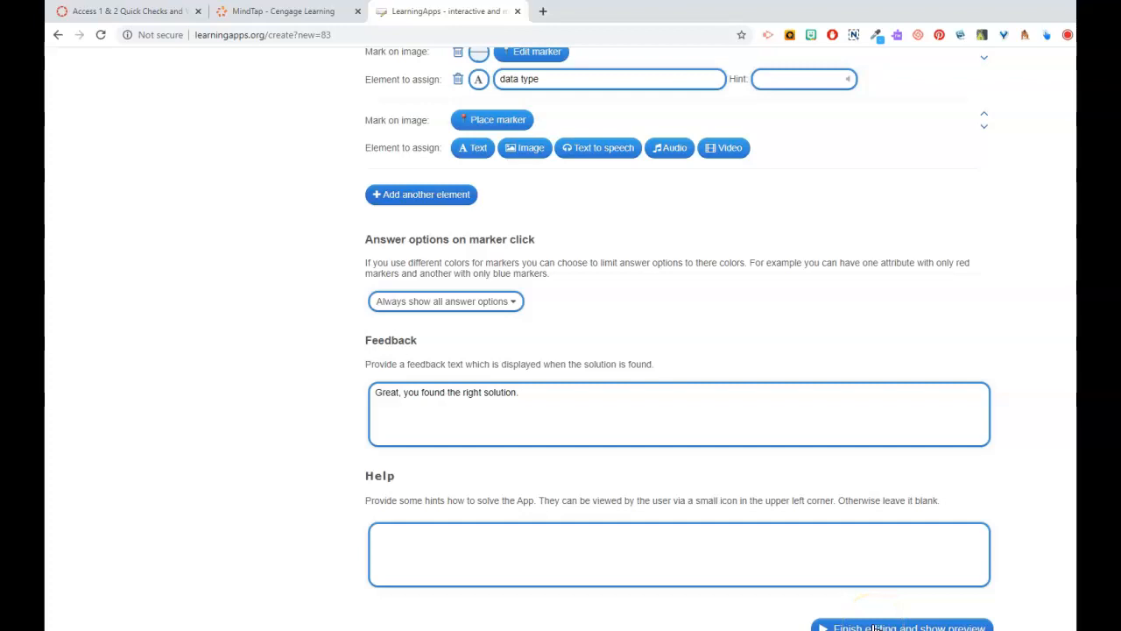
scroll(818, 586, "up", 3)
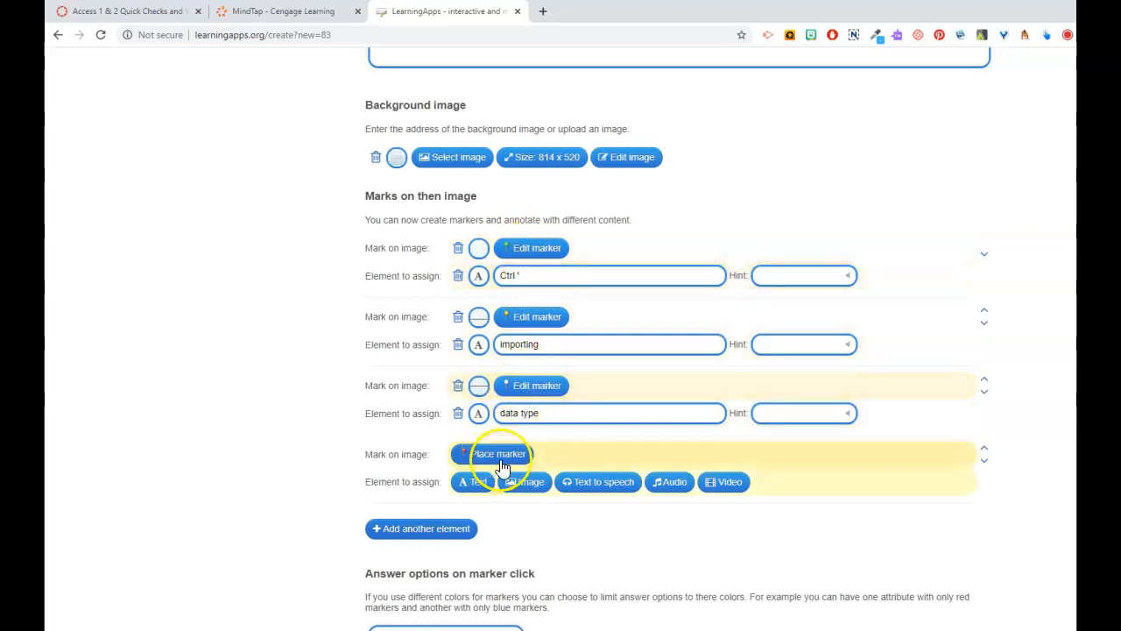
scroll(555, 489, "down", 1)
scroll(556, 489, "down", 2)
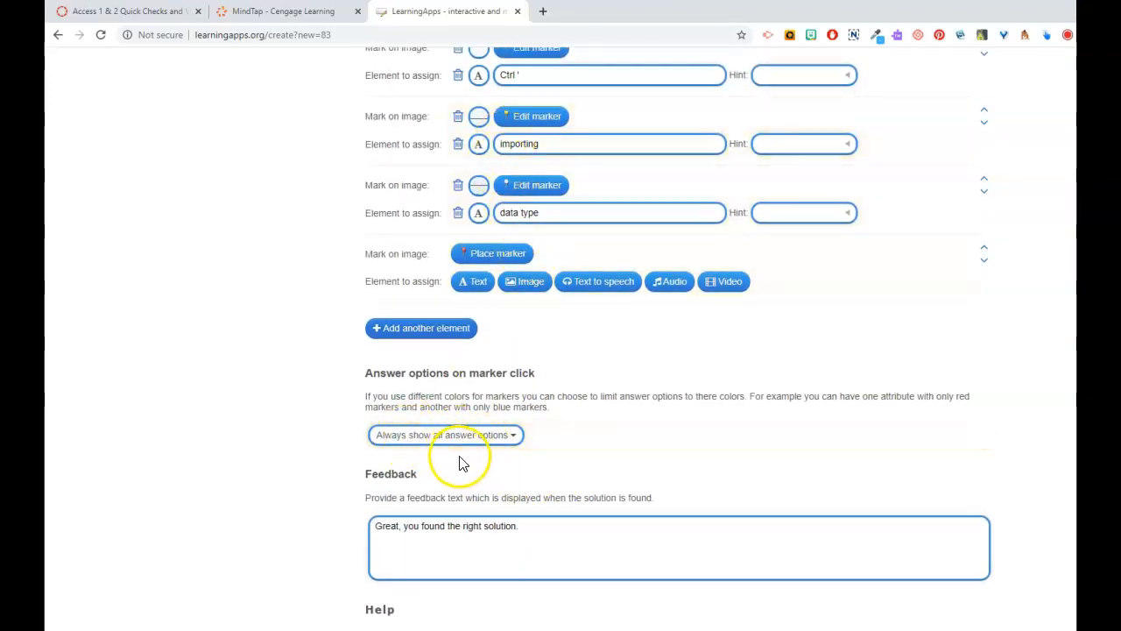
Review the answer options for marker clicks and choose "Always show all answer options"
left_click(471, 437)
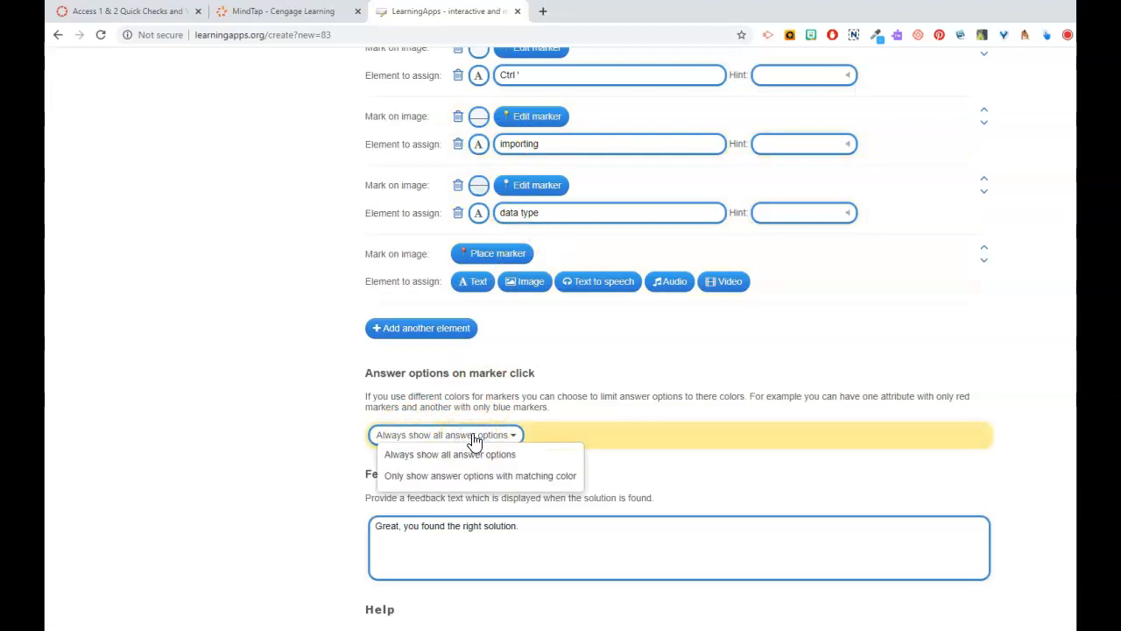
left_click(472, 484)
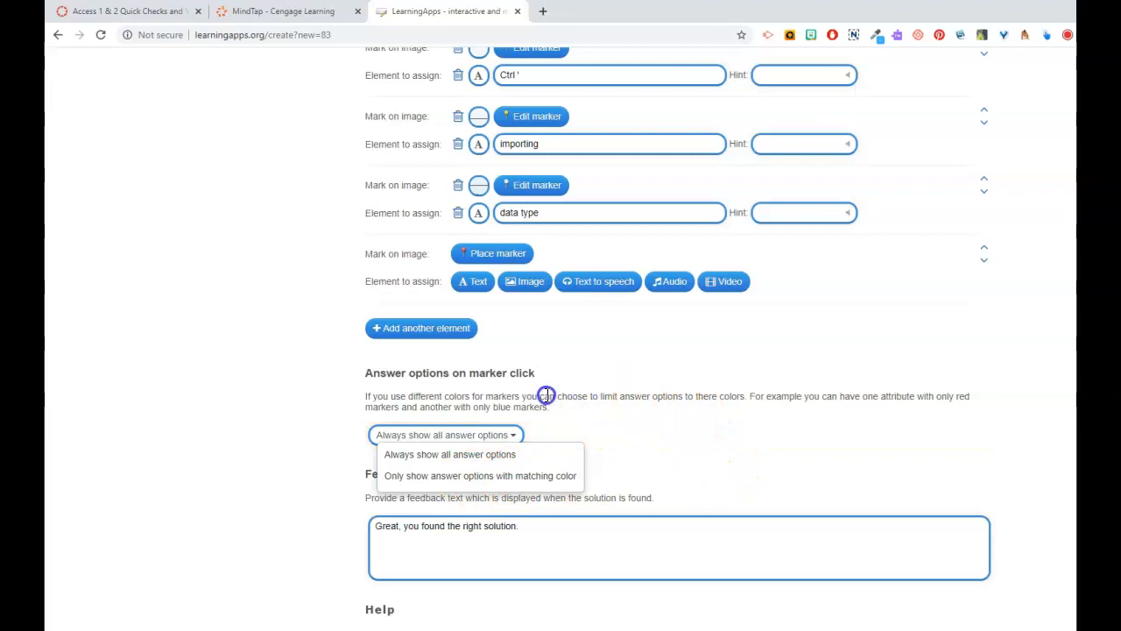
left_click(460, 453)
Review the feedback text, finish editing, and show the app's preview
scroll(569, 480, "down", 2)
left_click(540, 392)
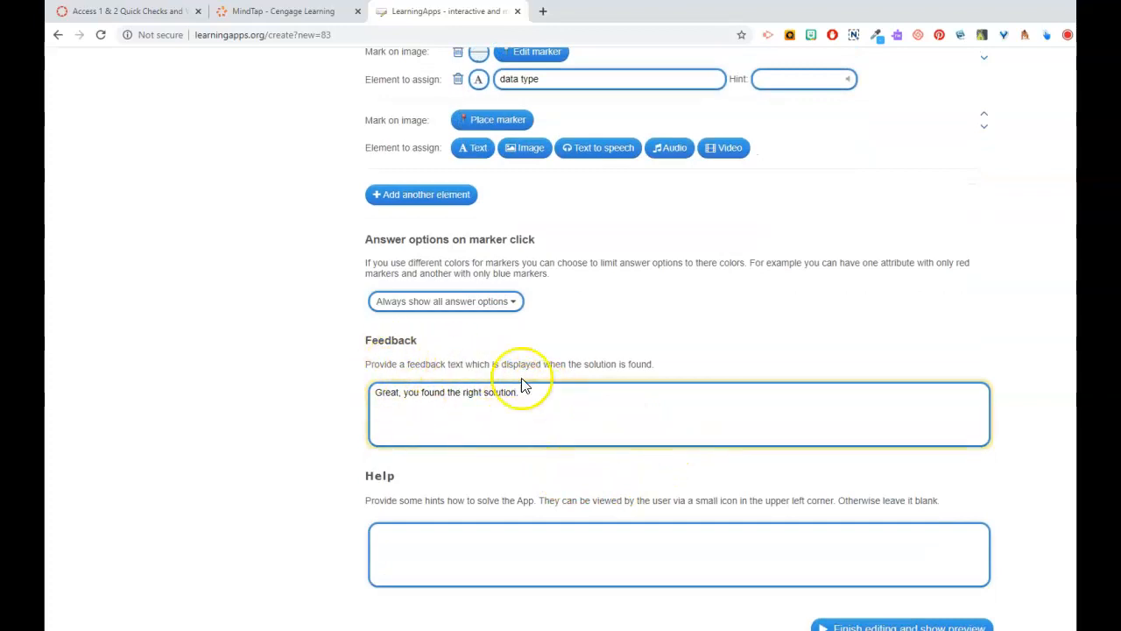
left_click(913, 627)
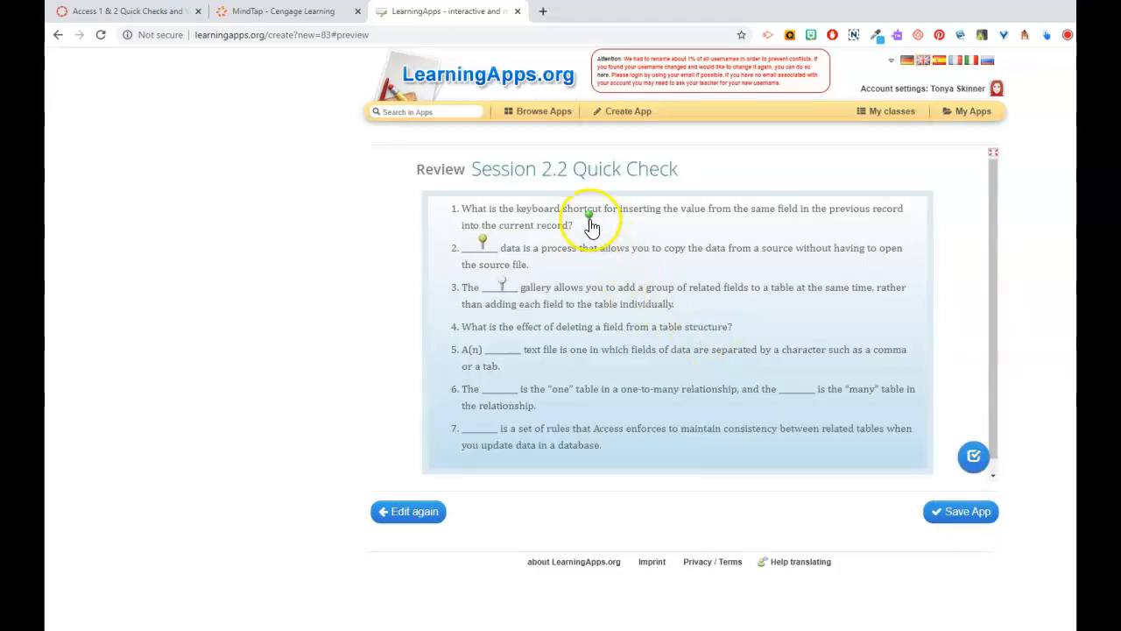
Test the preview by assigning "Ctrl '" to question 1's pin, "importing" to question 2's, and "data type" to question 3's
left_click(588, 218)
left_click(586, 304)
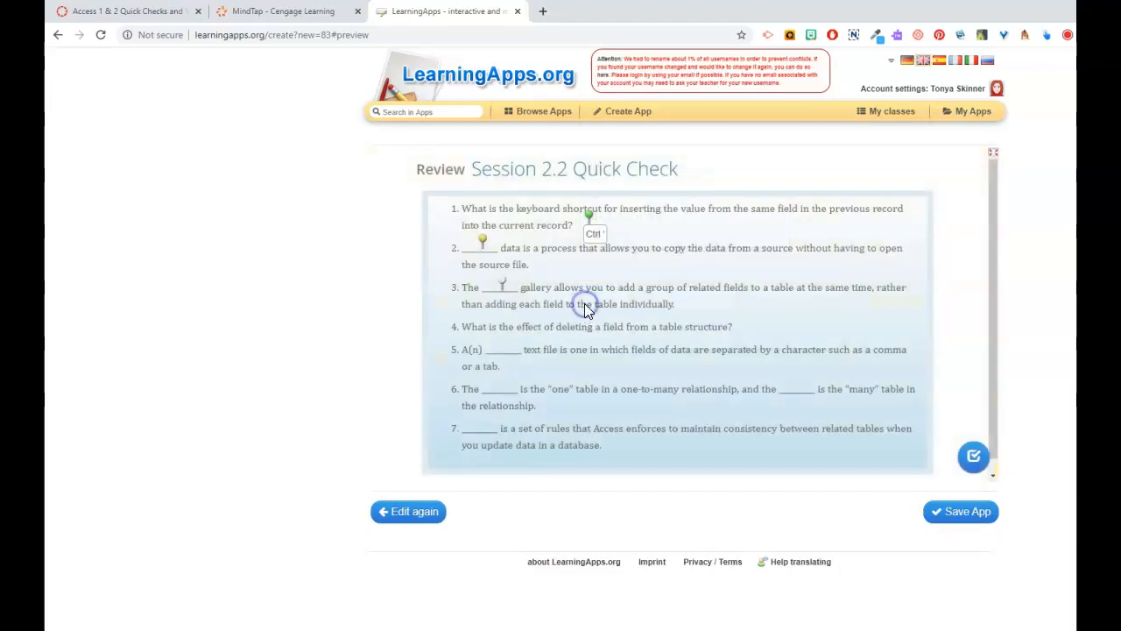
left_click(482, 239)
left_click(802, 343)
left_click(504, 288)
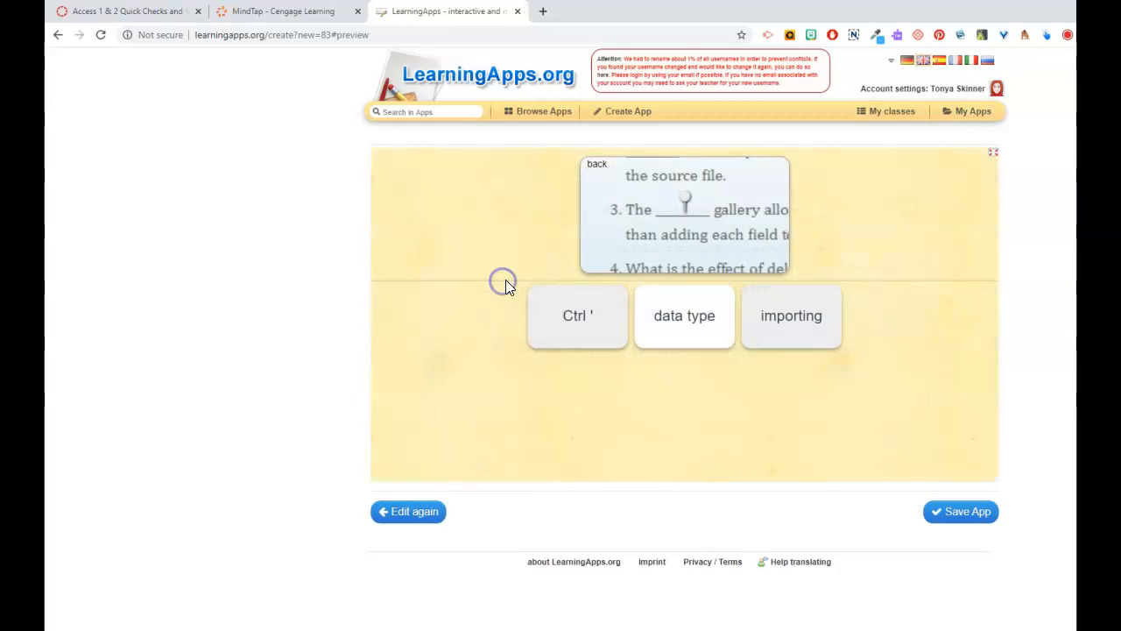
left_click(664, 328)
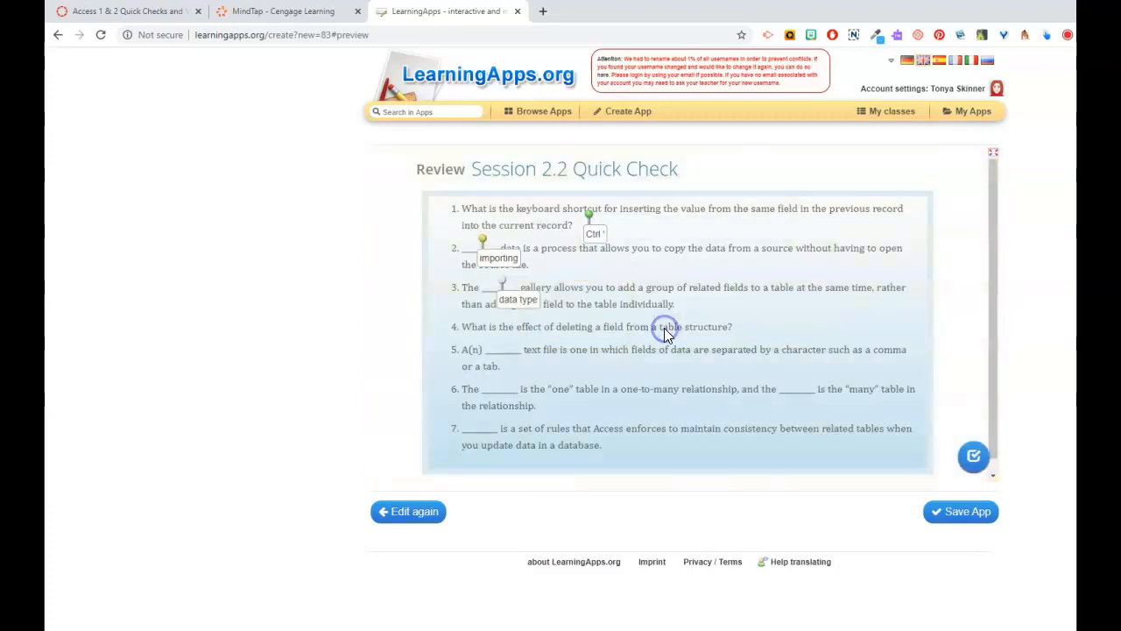
Check the answers assigned in the preview, dismiss the feedback, and save the app
left_click(979, 463)
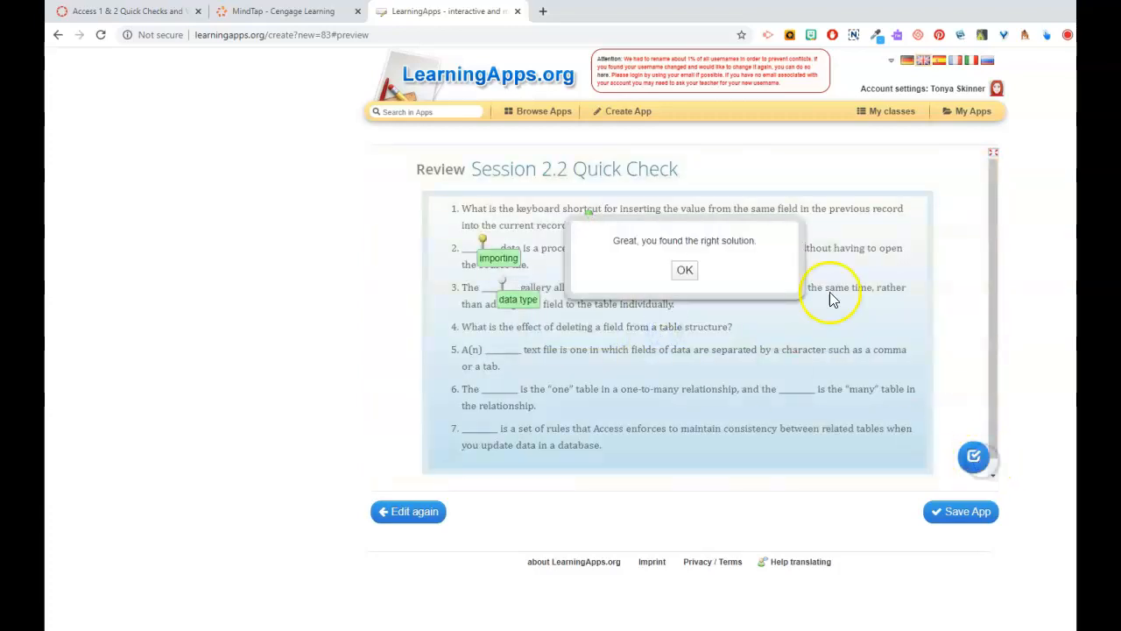
left_click(684, 271)
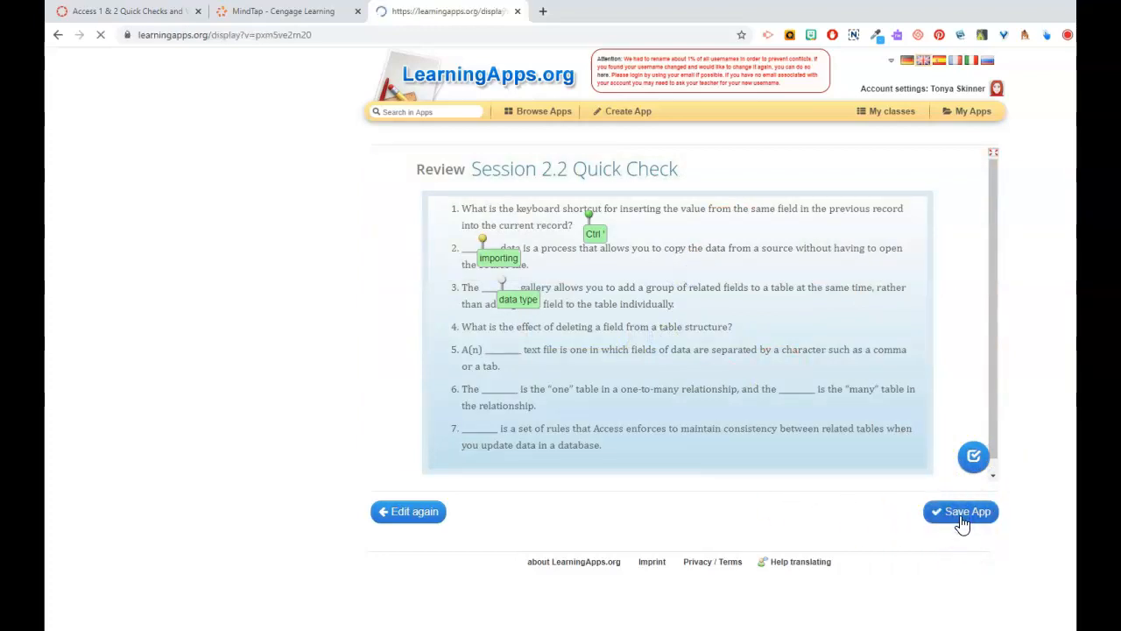
left_click(1008, 559)
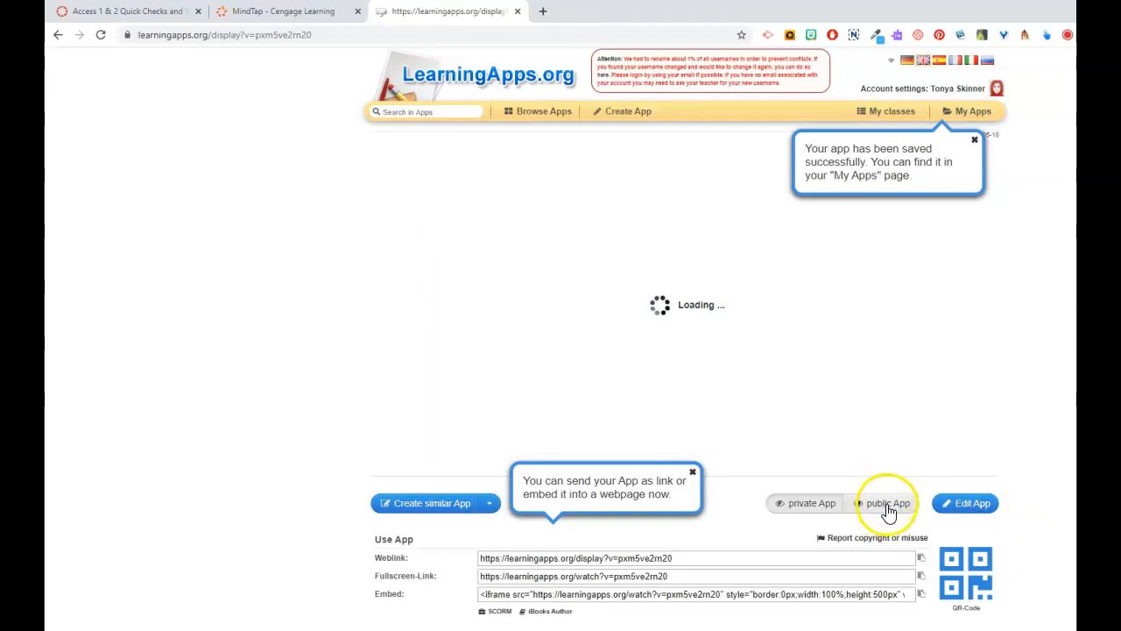
Copy the saved app's full iframe embed code
left_click(504, 597)
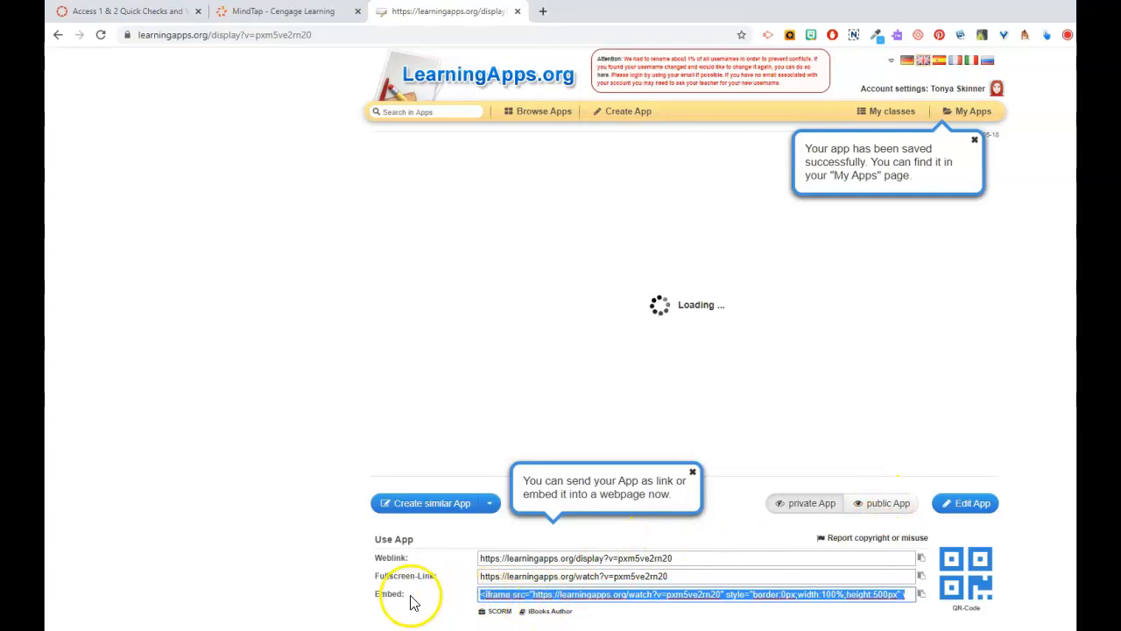
right_click(674, 595)
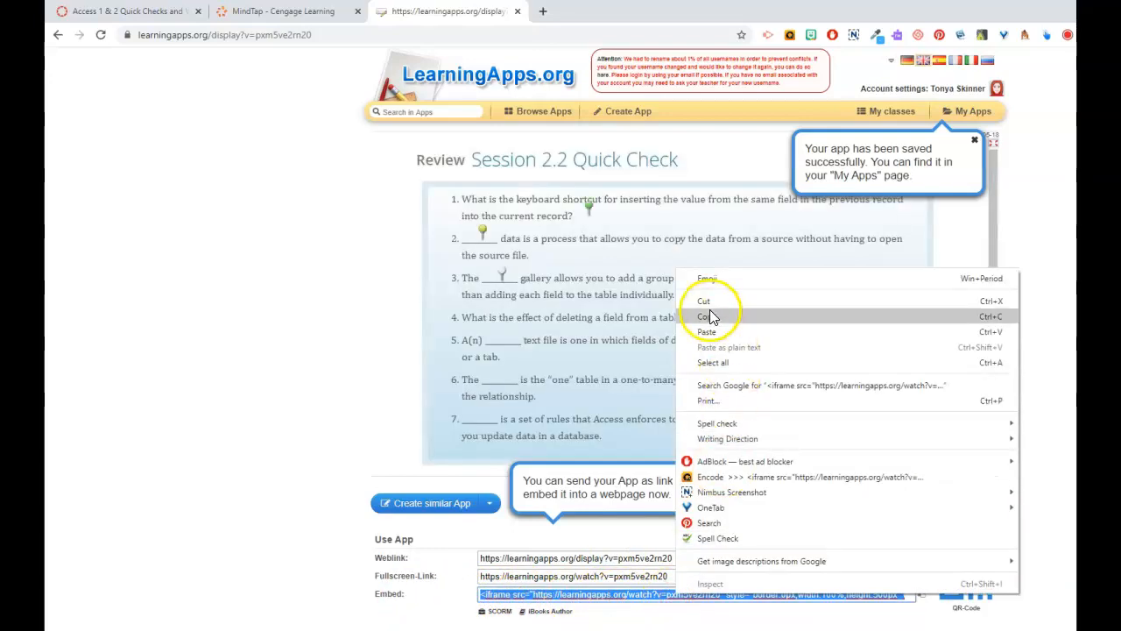
left_click(707, 317)
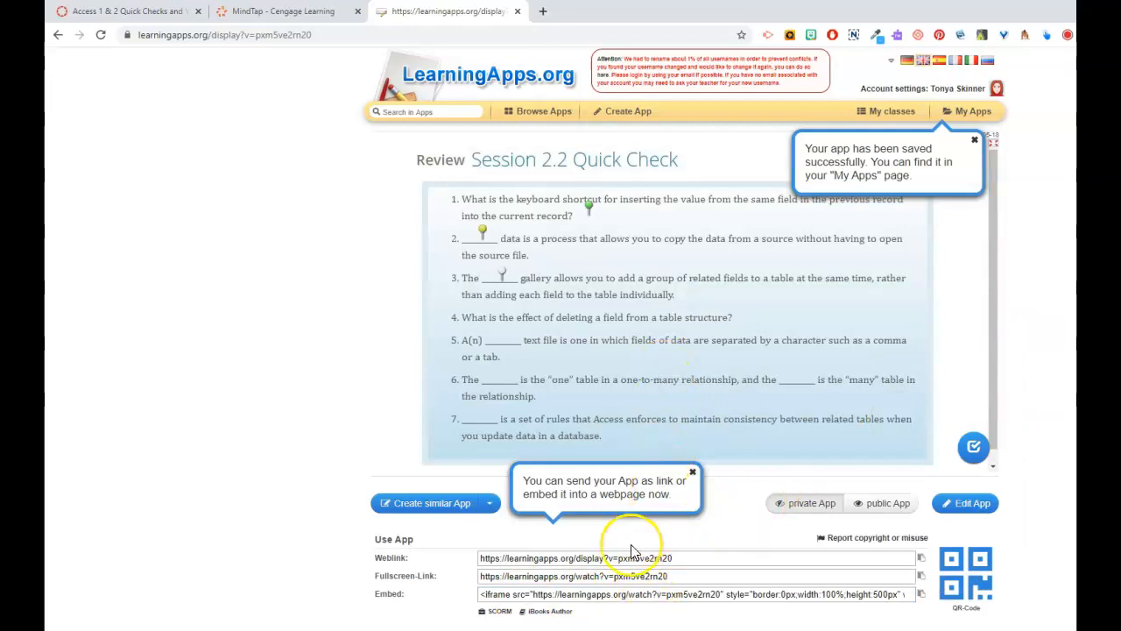
Copy the app's weblink, open it in a new browser tab to view the app page, and close that tab
left_click(682, 558)
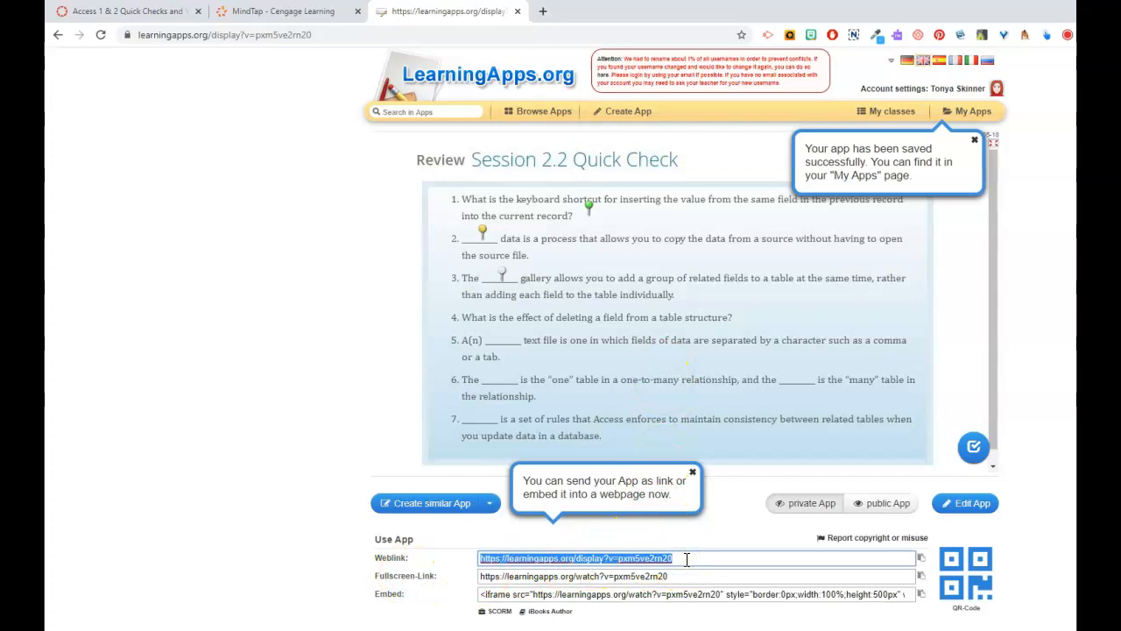
left_click(542, 10)
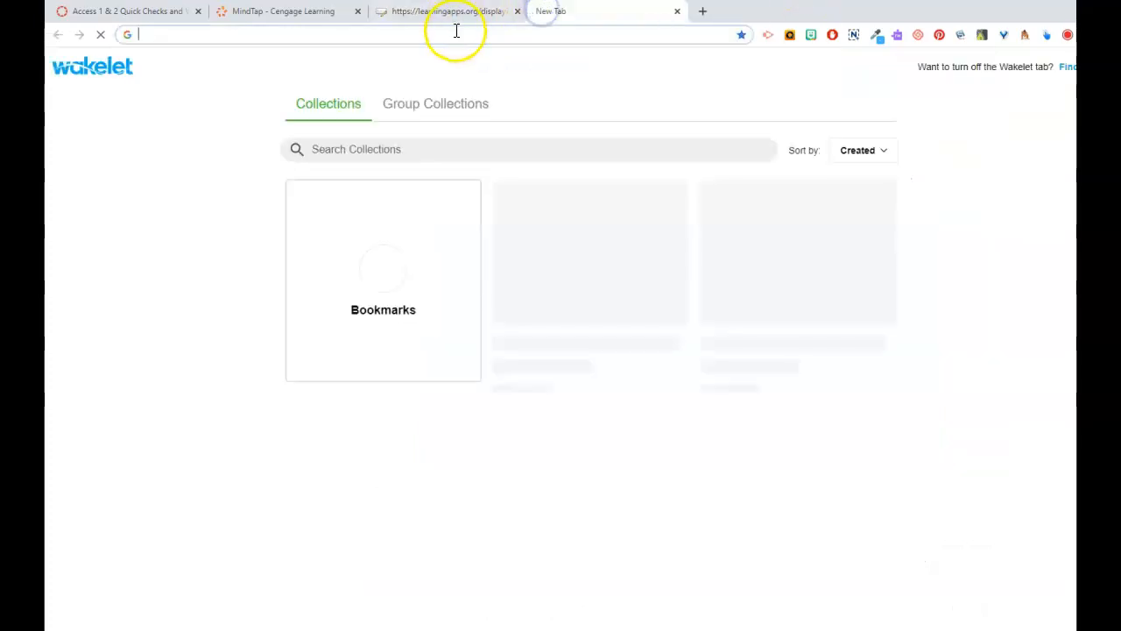
key("ctrl+v")
key("Return")
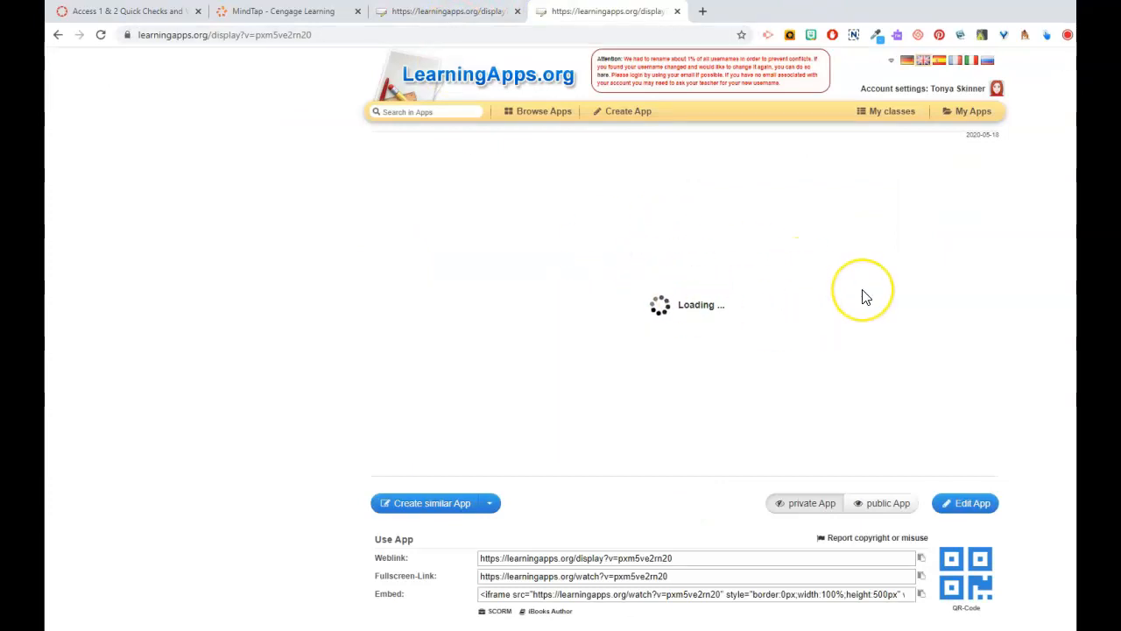
left_click(677, 10)
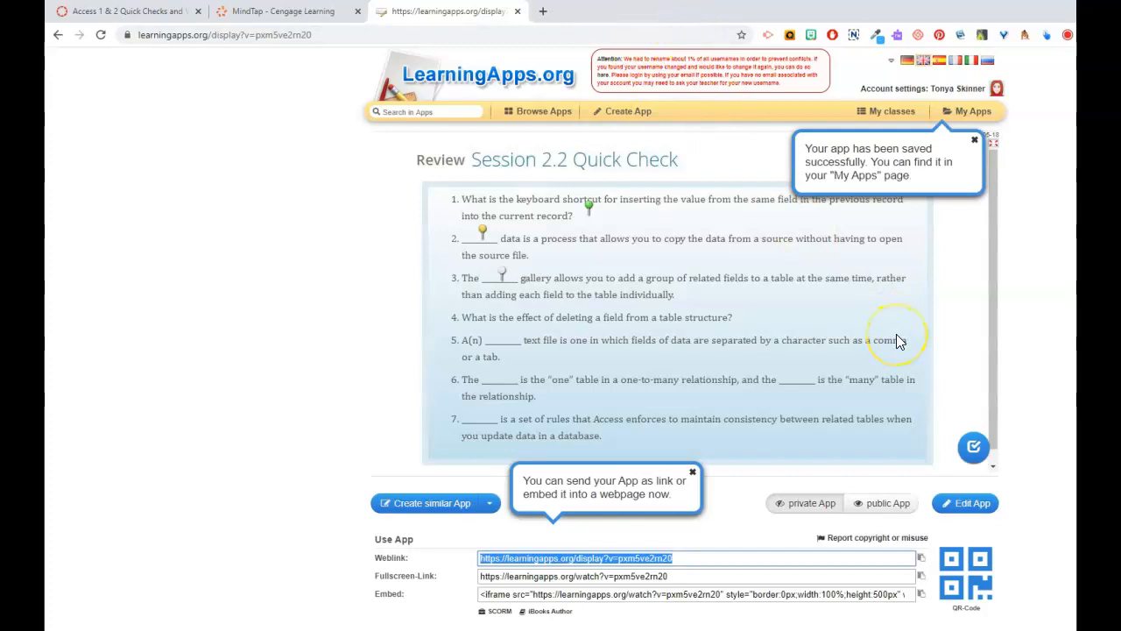